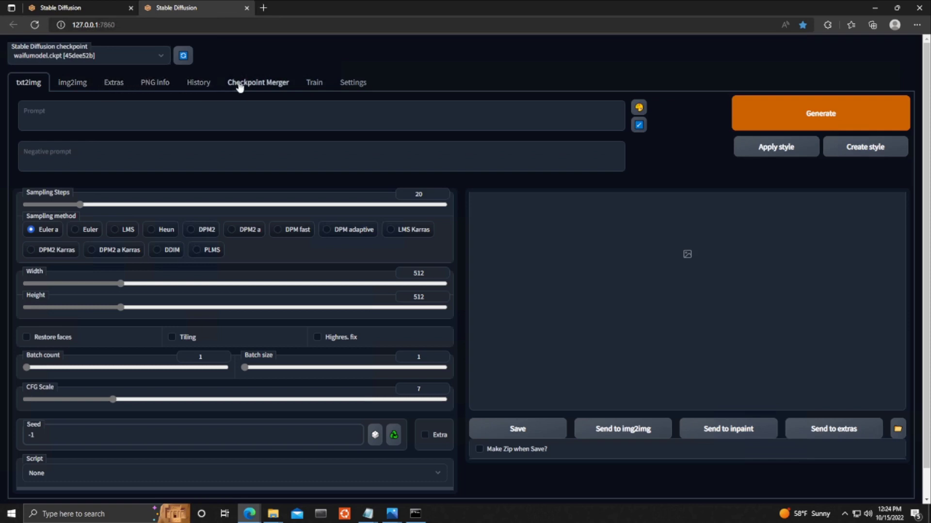
Create a new embedding that uses the person's name as both its name and its initialization text.
{"action": "left_click", "coordinate": [310, 84]}
{"action": "left_click", "coordinate": [29, 160]}
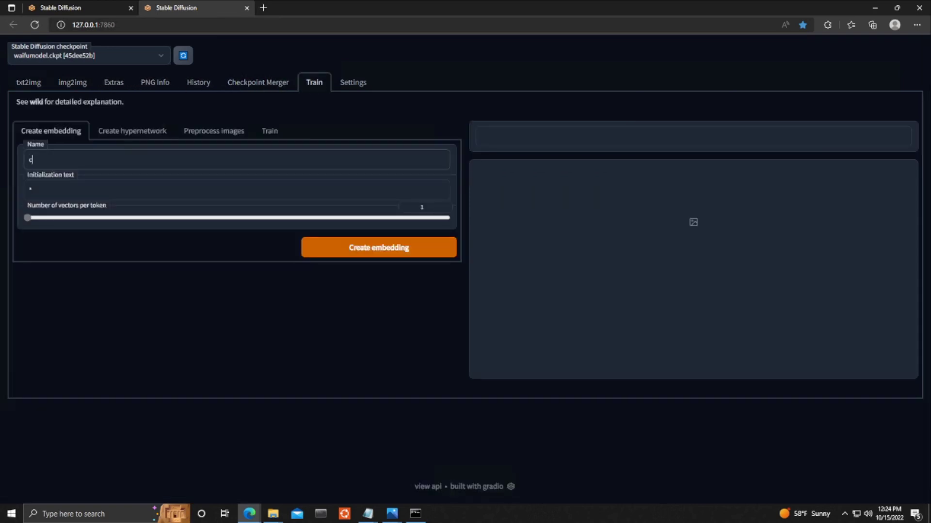
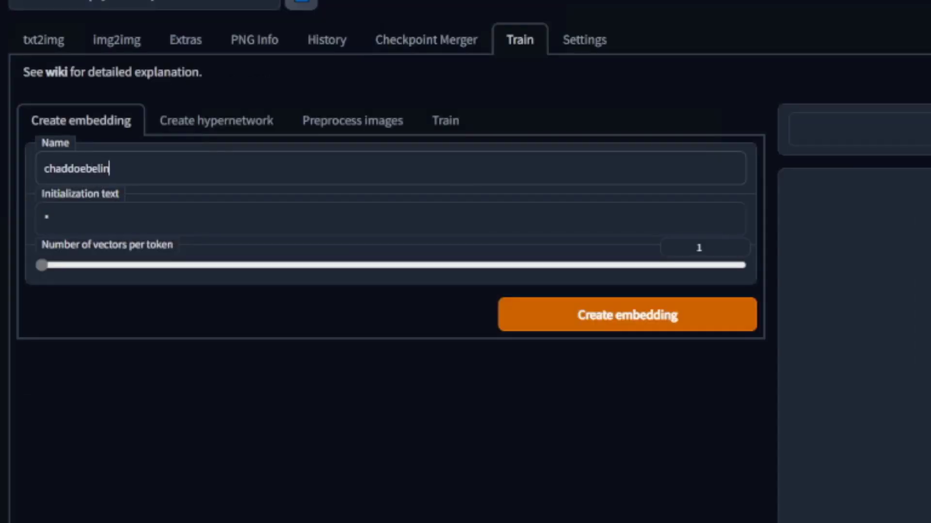
{"action": "left_click", "coordinate": [31, 190]}
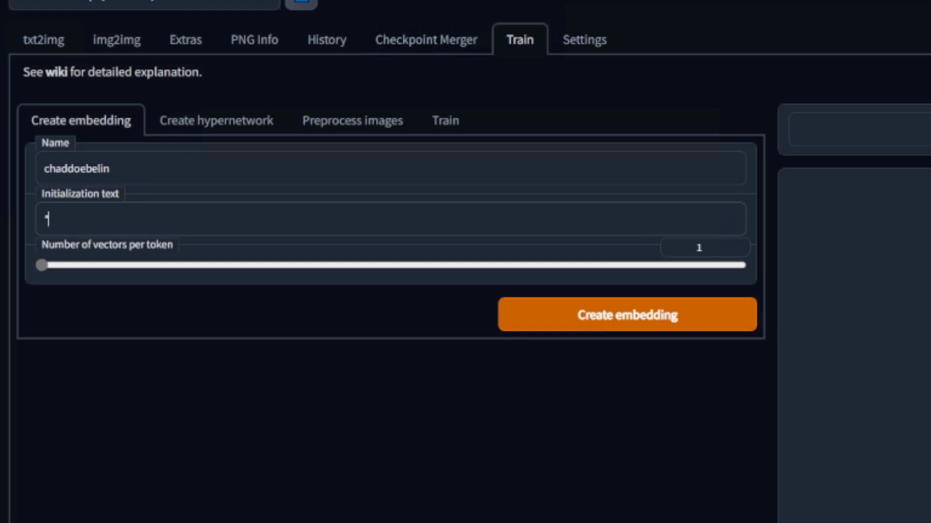
{"action": "key", "text": "BackSpace"}
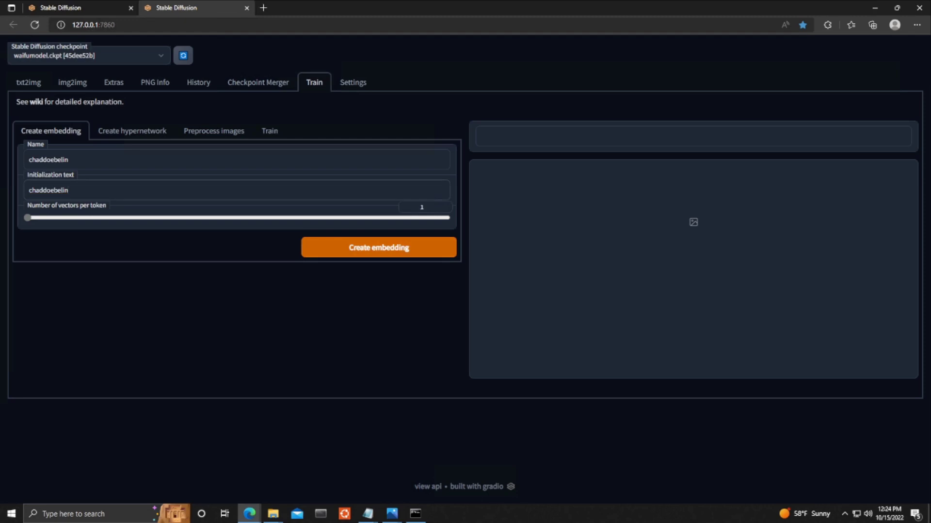
{"action": "left_click", "coordinate": [412, 252]}
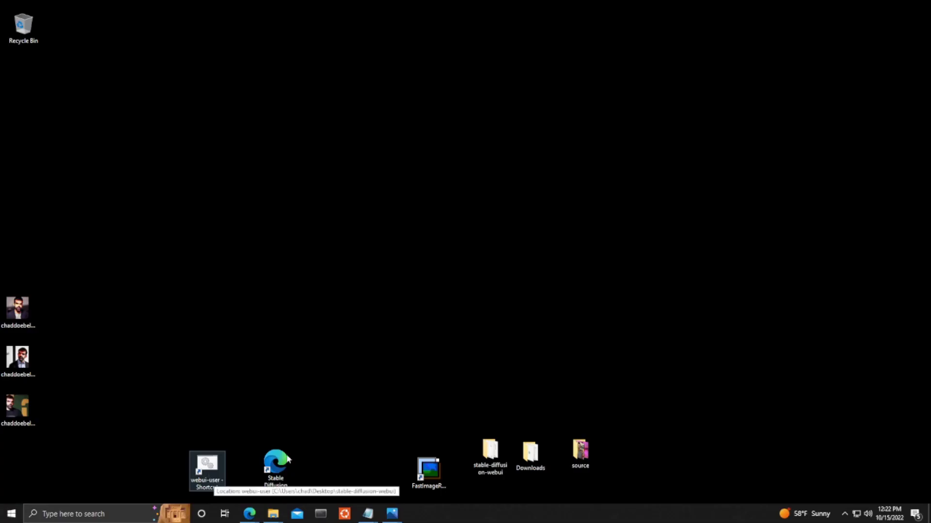
Open the Downloads folder from the desktop.
{"action": "left_click", "coordinate": [523, 454]}
{"action": "double_click", "coordinate": [524, 454]}
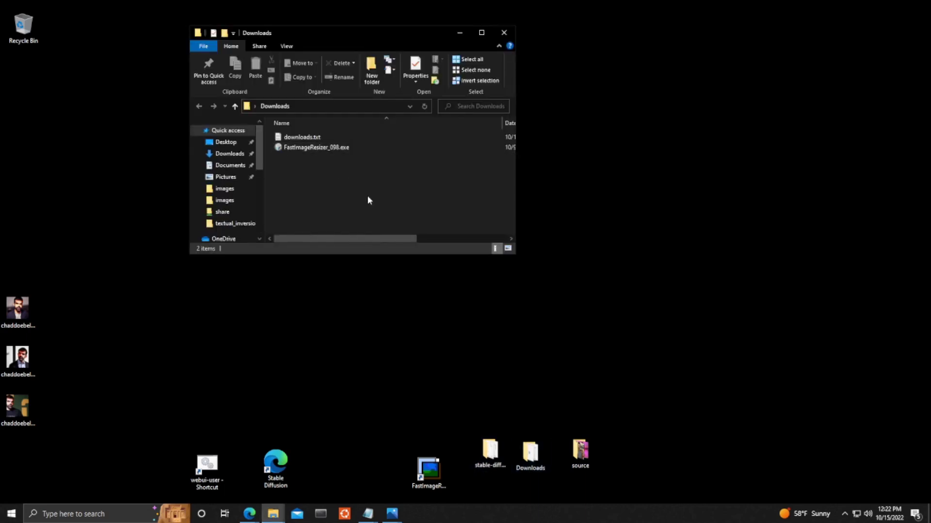
{"action": "scroll", "coordinate": [367, 196], "scroll_direction": "up", "scroll_amount": 3}
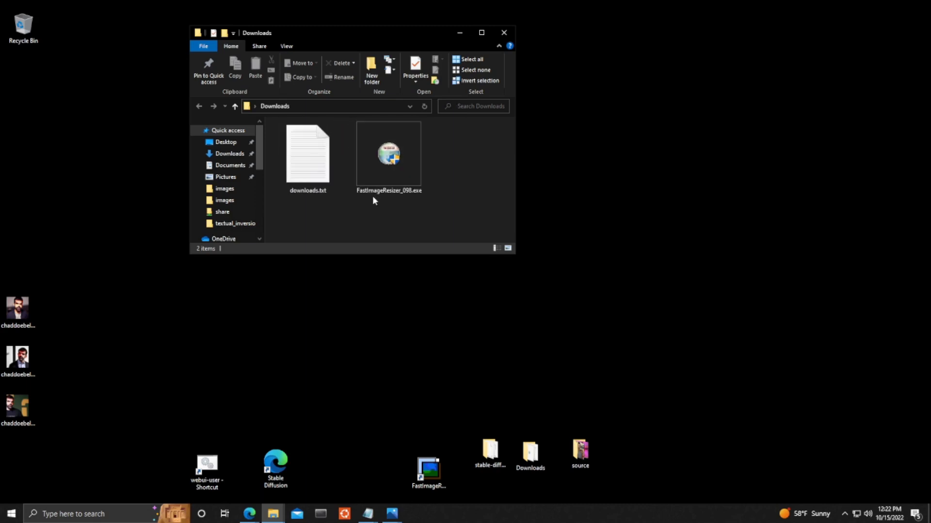
{"action": "key", "text": "Left"}
{"action": "left_click", "coordinate": [607, 397]}
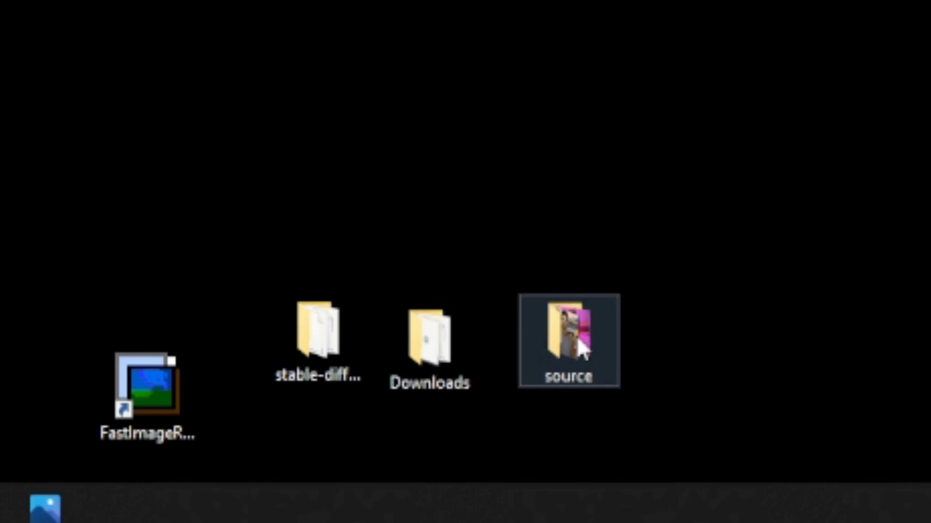
Open the source folder, enlarge its window and check each face photo's dimensions.
{"action": "double_click", "coordinate": [577, 337]}
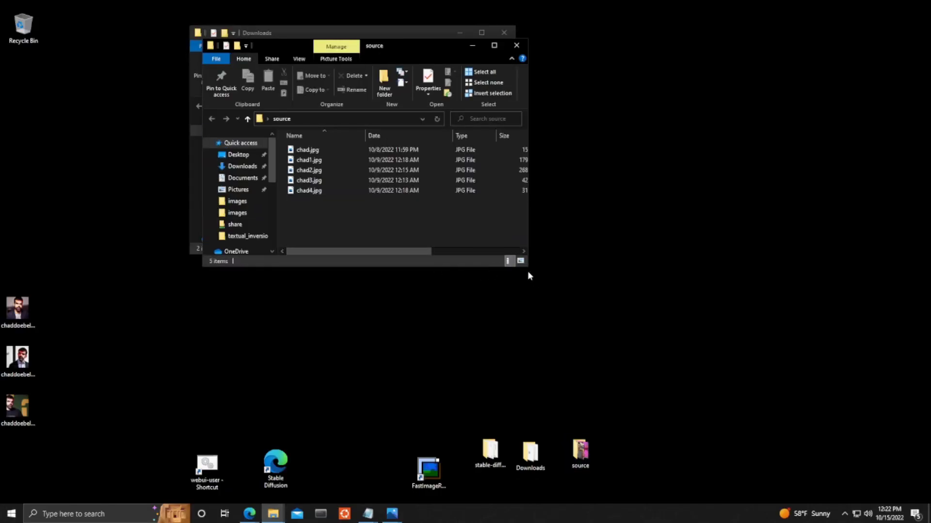
{"action": "left_click_drag", "start_coordinate": [527, 266], "coordinate": [654, 342]}
{"action": "left_click_drag", "start_coordinate": [442, 46], "coordinate": [694, 116]}
{"action": "left_click", "coordinate": [848, 218]}
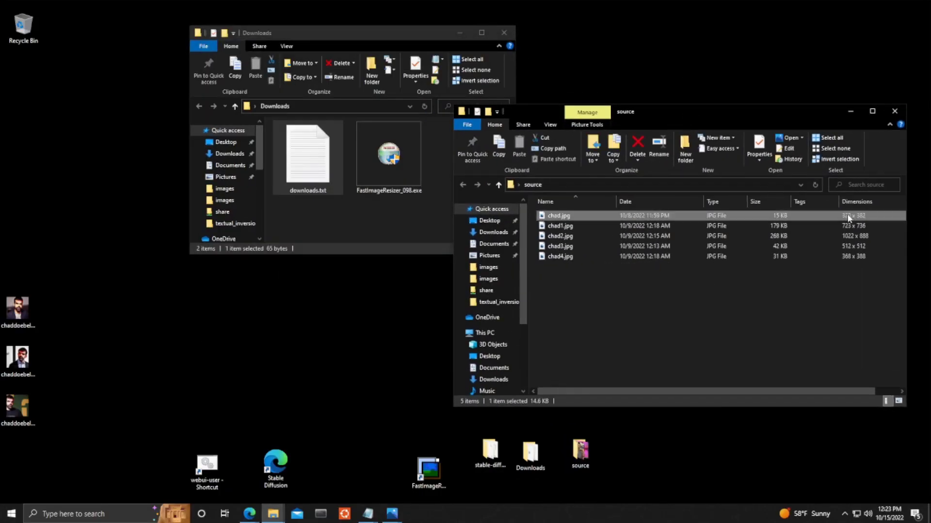
{"action": "left_click", "coordinate": [850, 238]}
{"action": "left_click", "coordinate": [849, 246]}
{"action": "left_click", "coordinate": [848, 257]}
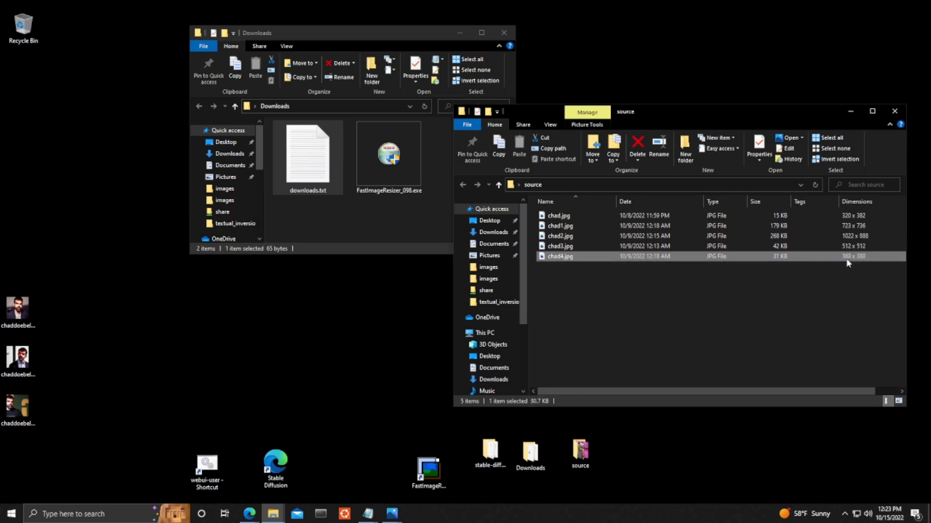
{"action": "right_click", "coordinate": [853, 216]}
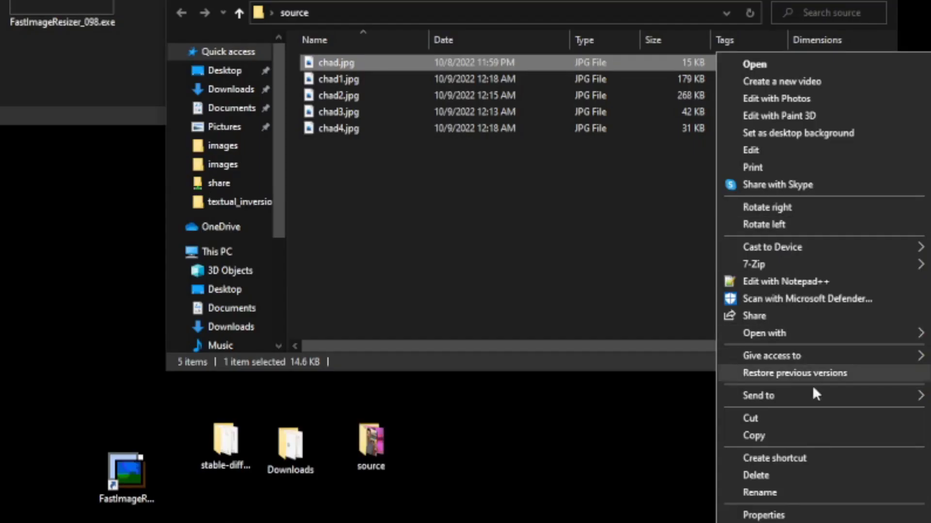
Send the first photo to Fast Image Resizer and delete the 512x512 test output.
{"action": "mouse_move", "coordinate": [810, 397]}
{"action": "left_click", "coordinate": [629, 464]}
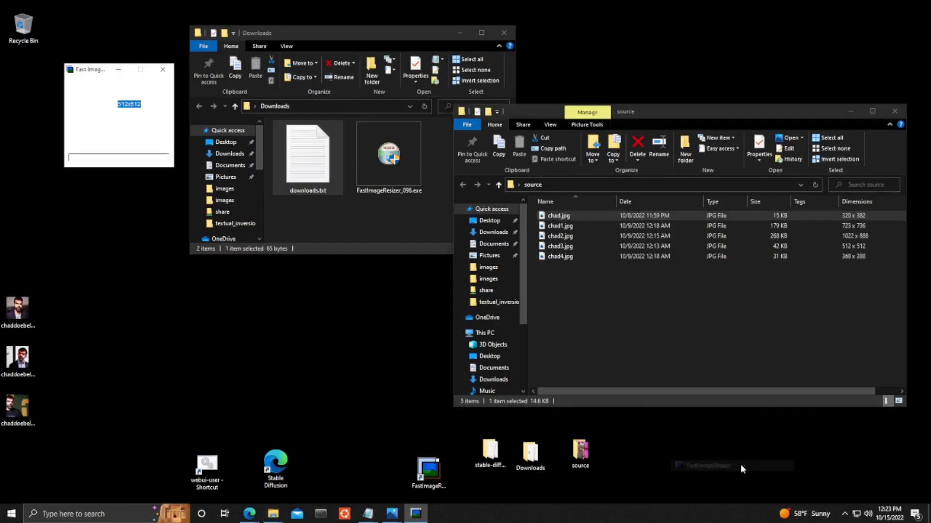
{"action": "left_click_drag", "start_coordinate": [122, 69], "coordinate": [399, 262]}
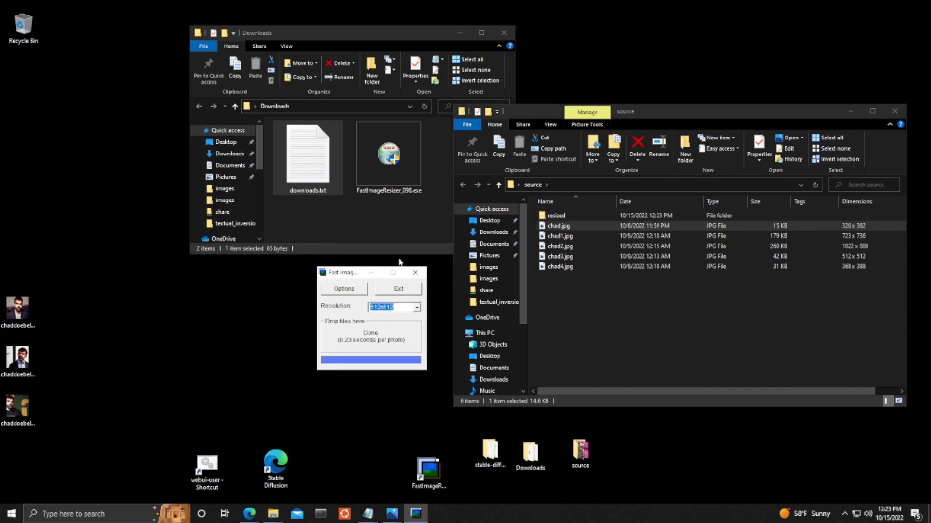
{"action": "double_click", "coordinate": [556, 215]}
{"action": "right_click", "coordinate": [559, 203]}
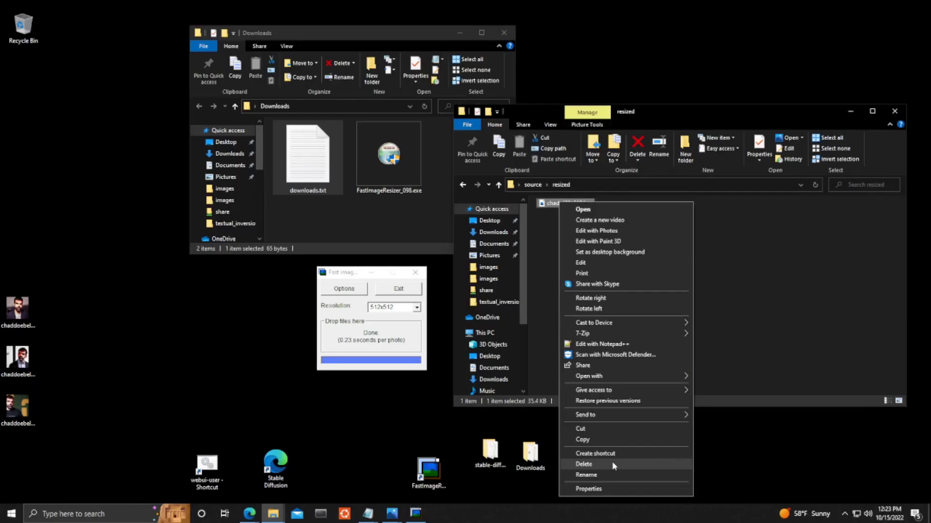
{"action": "left_click", "coordinate": [613, 466]}
Set the output resolution to 1024x768 and resize all the source face photos.
{"action": "left_click", "coordinate": [416, 308]}
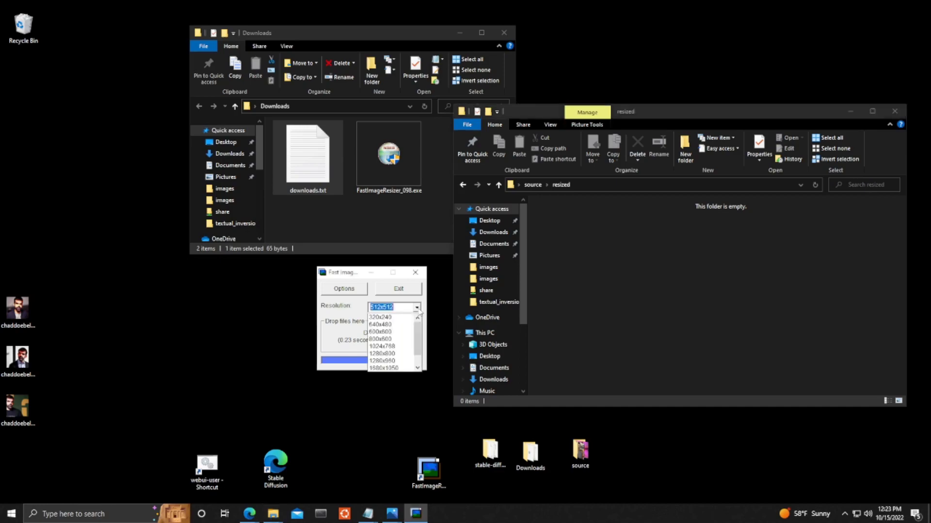
{"action": "left_click", "coordinate": [417, 308]}
{"action": "left_click", "coordinate": [417, 308]}
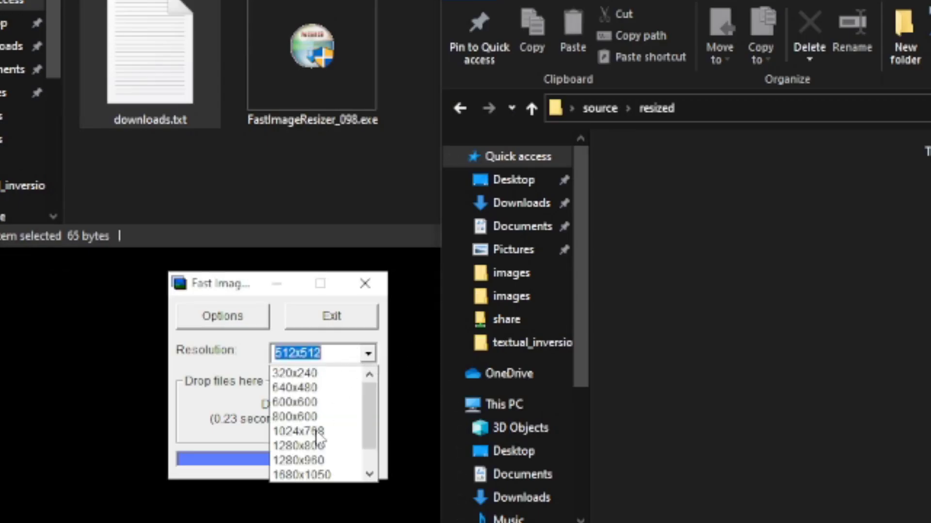
{"action": "left_click", "coordinate": [318, 430]}
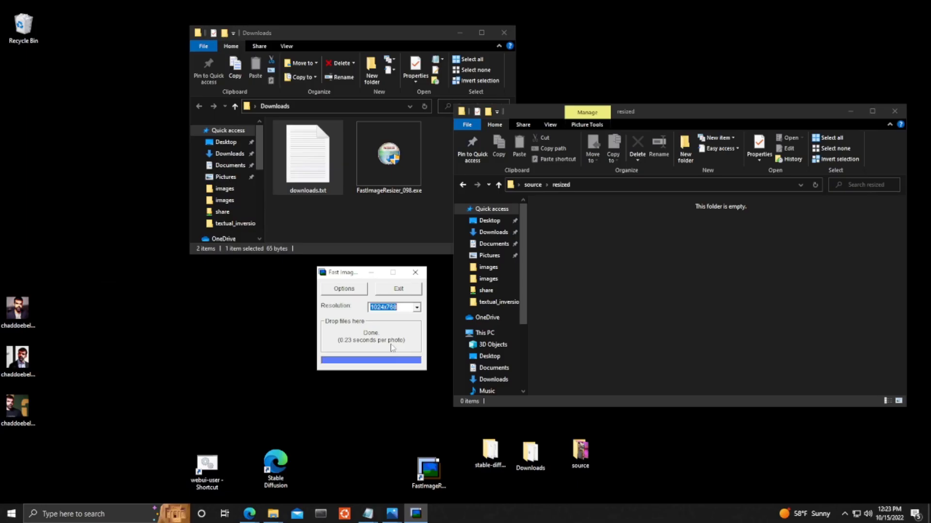
{"action": "left_click", "coordinate": [461, 186]}
{"action": "left_click_drag", "start_coordinate": [592, 290], "coordinate": [407, 335]}
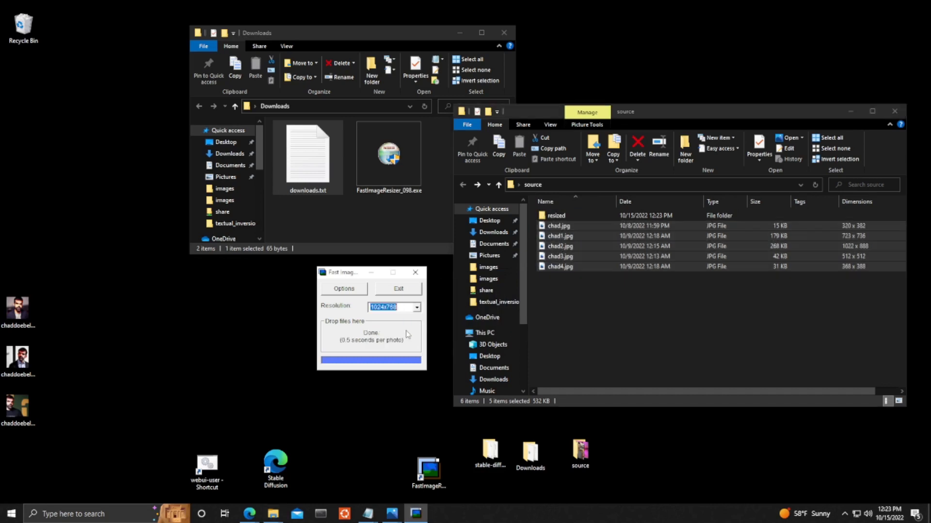
Inspect the resized photos in the resized folder.
{"action": "double_click", "coordinate": [556, 215]}
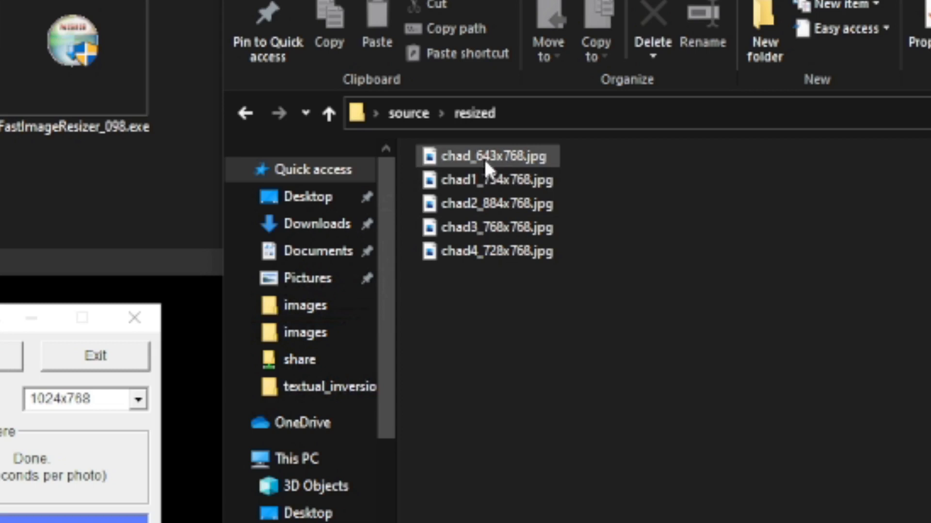
{"action": "left_click", "coordinate": [579, 214]}
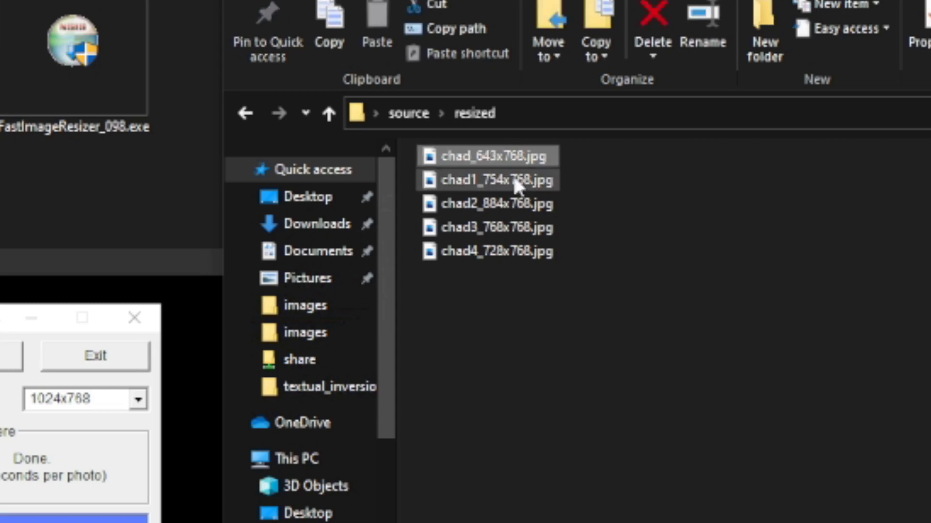
{"action": "left_click", "coordinate": [528, 206]}
{"action": "left_click", "coordinate": [497, 226]}
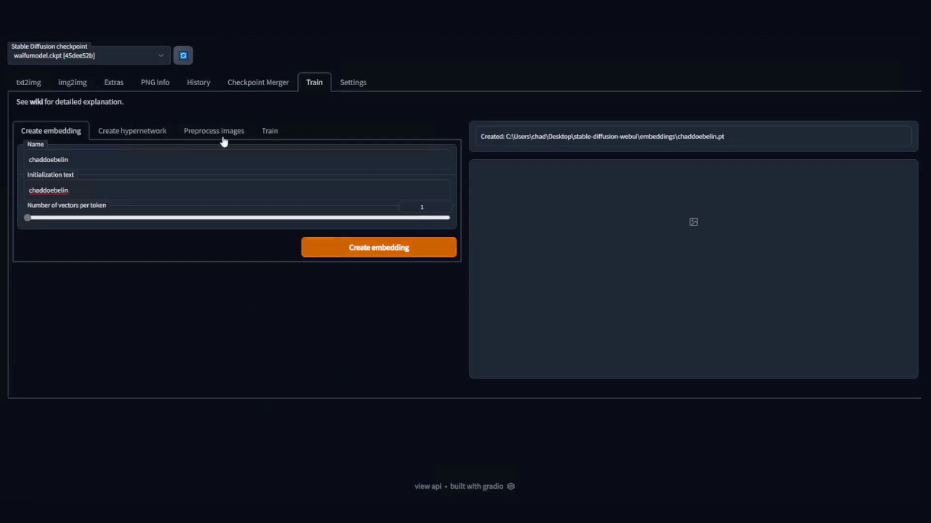
Copy the resized folder's path into the Preprocess images Source directory.
{"action": "left_click", "coordinate": [221, 139]}
{"action": "mouse_move", "coordinate": [273, 521]}
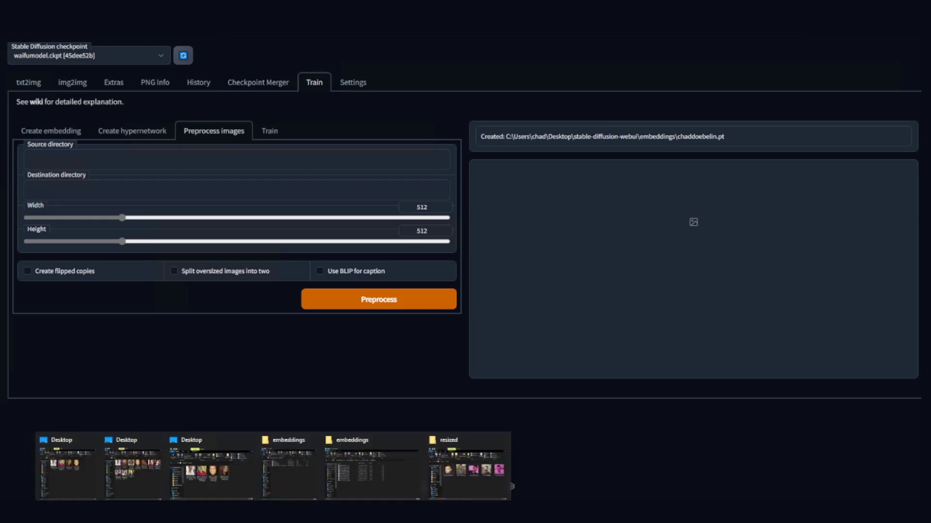
{"action": "left_click", "coordinate": [485, 477]}
{"action": "left_click_drag", "start_coordinate": [618, 184], "coordinate": [516, 185]}
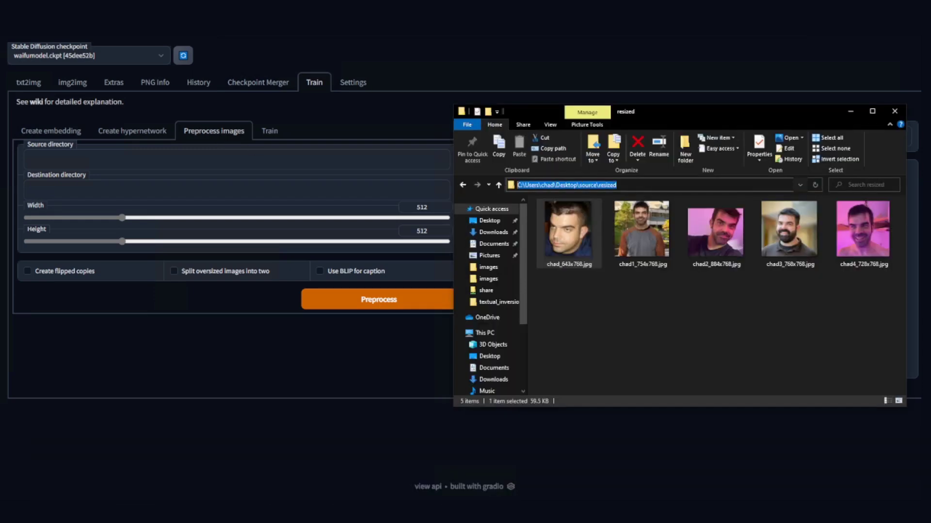
{"action": "key", "text": "ctrl+c"}
{"action": "left_click", "coordinate": [145, 160]}
{"action": "key", "text": "ctrl+v"}
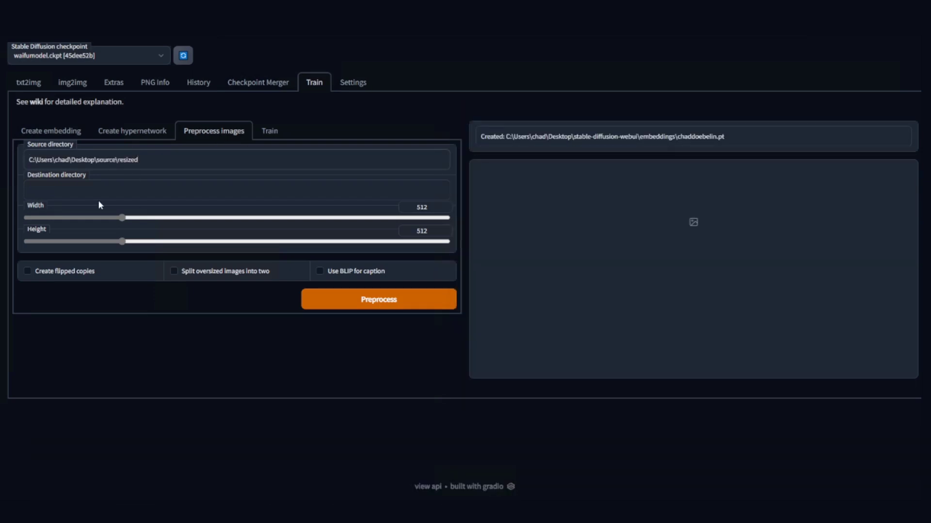
Set Destination to the resized path plus \processed, enable BLIP captions, and start preprocessing.
{"action": "left_click", "coordinate": [29, 190]}
{"action": "key", "text": "ctrl+v"}
{"action": "type", "text": "\\processed"}
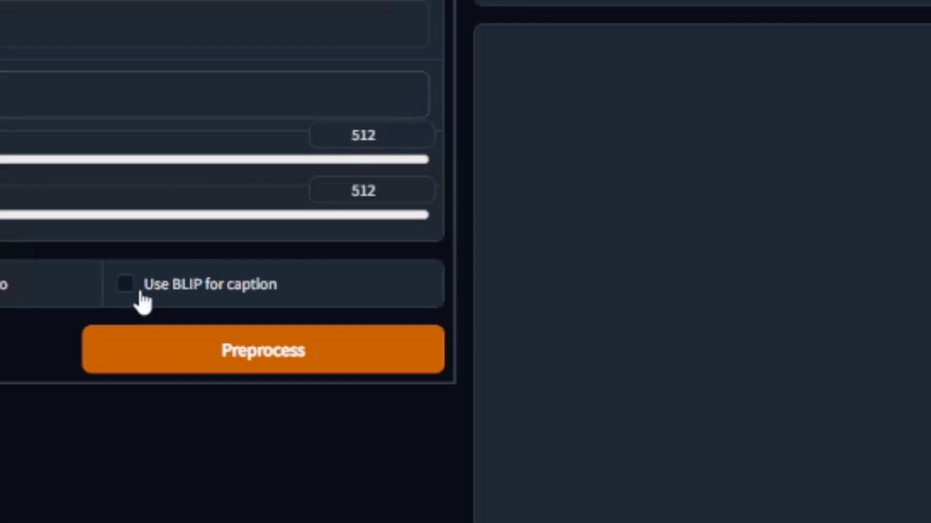
{"action": "left_click", "coordinate": [126, 286]}
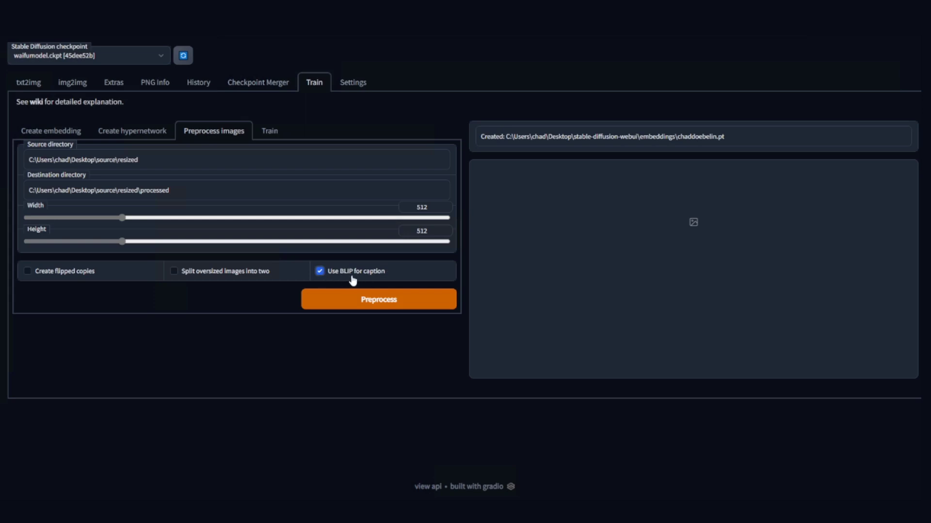
{"action": "left_click", "coordinate": [379, 306]}
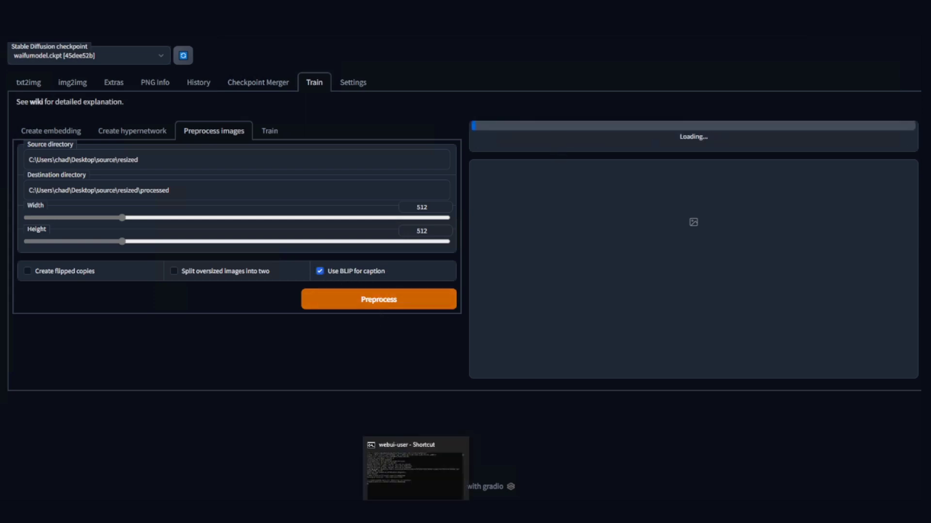
Watch preprocessing finish in the console, then browse the output images in the processed folder.
{"action": "left_click", "coordinate": [416, 468]}
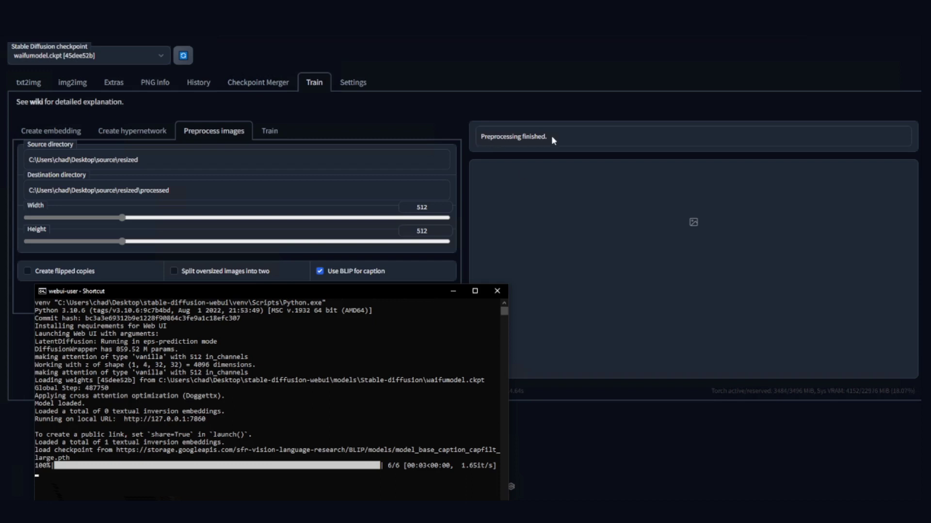
{"action": "left_click", "coordinate": [456, 293]}
{"action": "key", "text": "alt+Tab"}
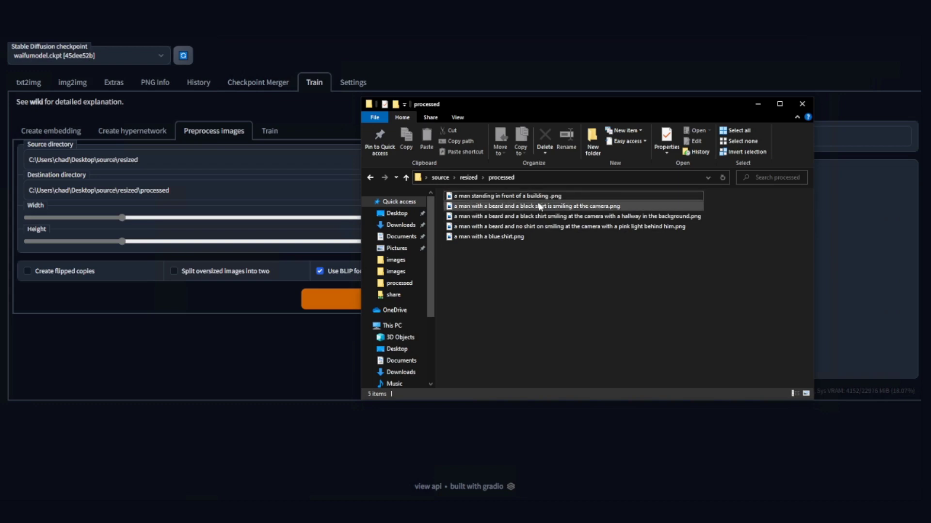
{"action": "scroll", "coordinate": [591, 295], "scroll_direction": "up", "scroll_amount": 1, "text": "ctrl"}
{"action": "scroll", "coordinate": [591, 295], "scroll_direction": "down", "scroll_amount": 3, "text": "ctrl"}
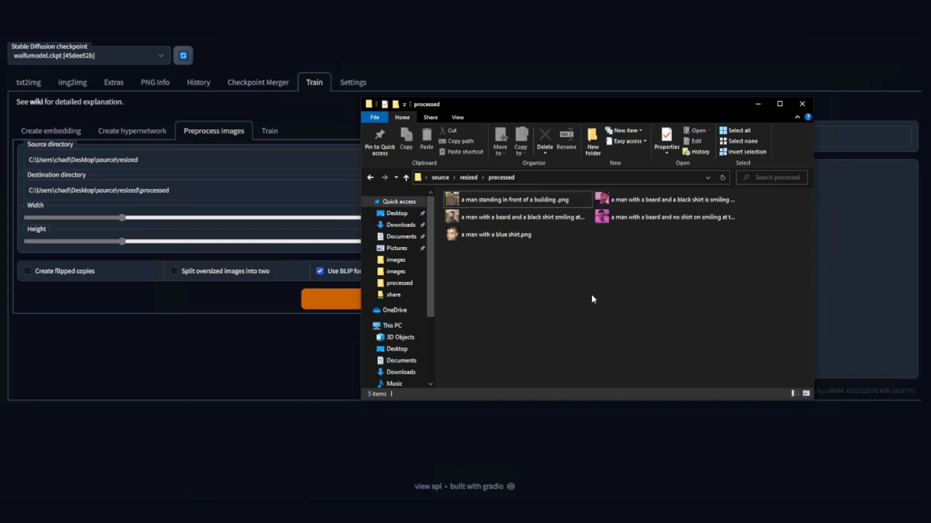
{"action": "scroll", "coordinate": [591, 301], "scroll_direction": "down", "scroll_amount": 2, "text": "ctrl"}
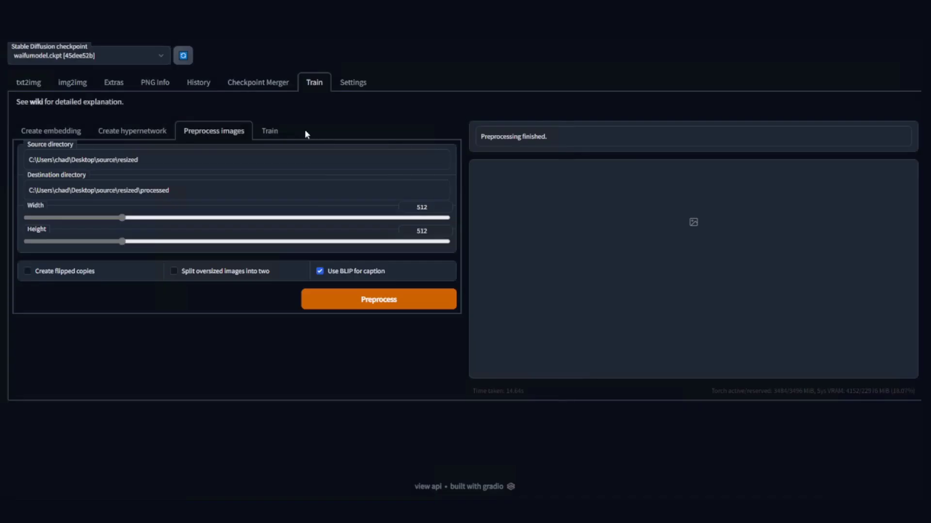
Select the person's embedding for training and paste the processed folder as dataset directory.
{"action": "left_click", "coordinate": [267, 131]}
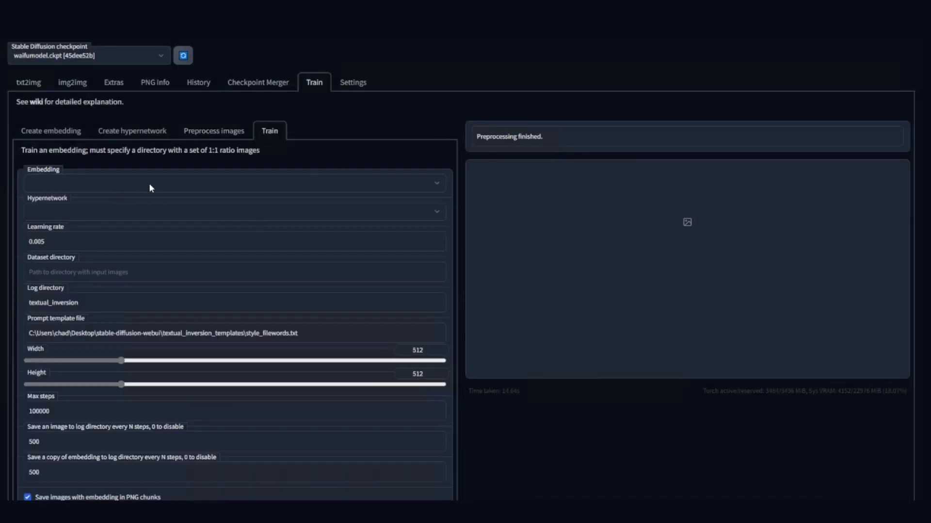
{"action": "left_click", "coordinate": [150, 187]}
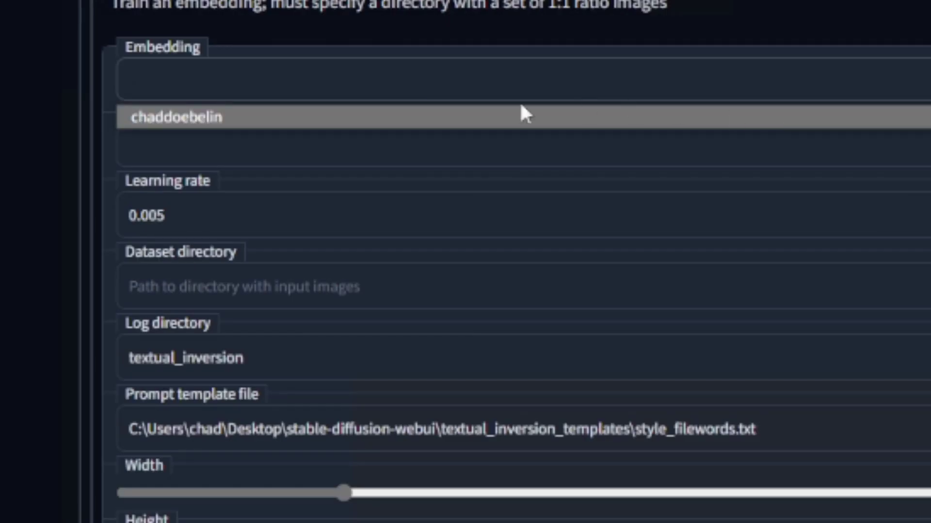
{"action": "left_click", "coordinate": [426, 118]}
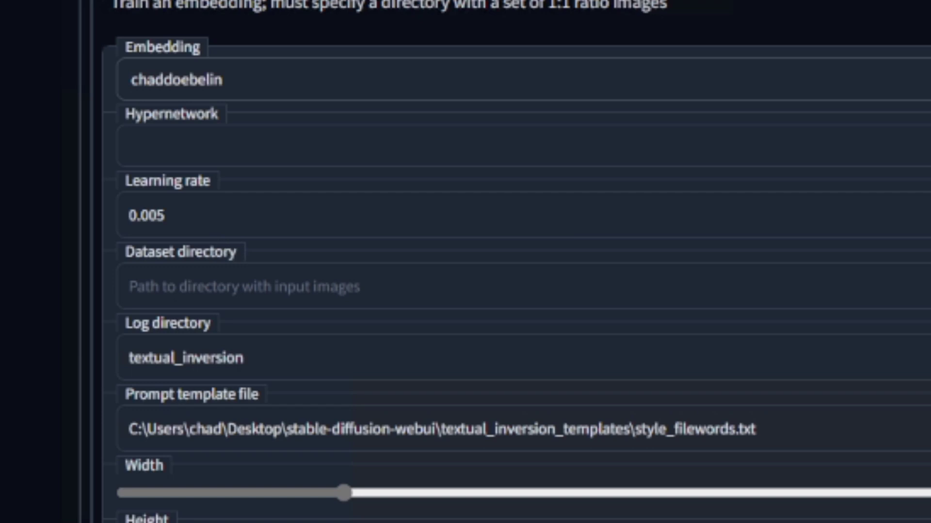
{"action": "left_click", "coordinate": [199, 284]}
{"action": "key", "text": "ctrl+v"}
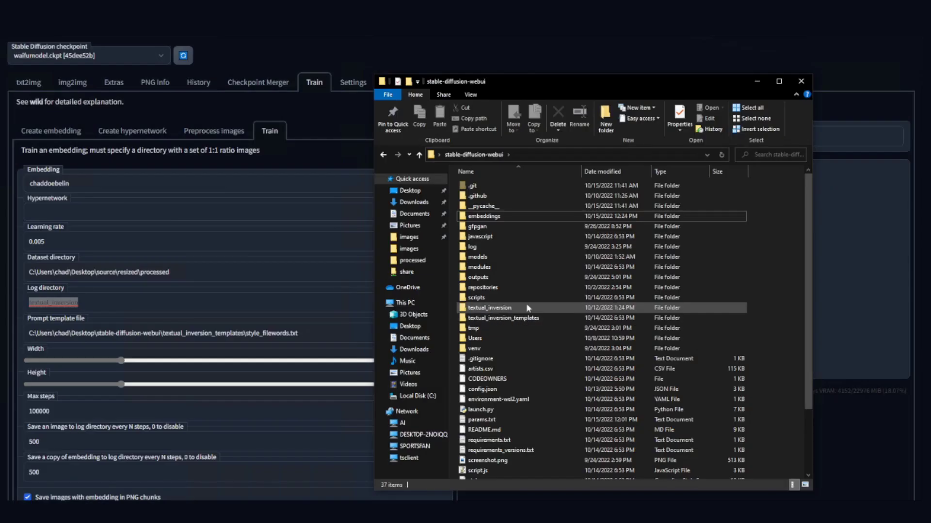
Browse the embedding's training log and preview images, then open textual_inversion_templates.
{"action": "double_click", "coordinate": [528, 308]}
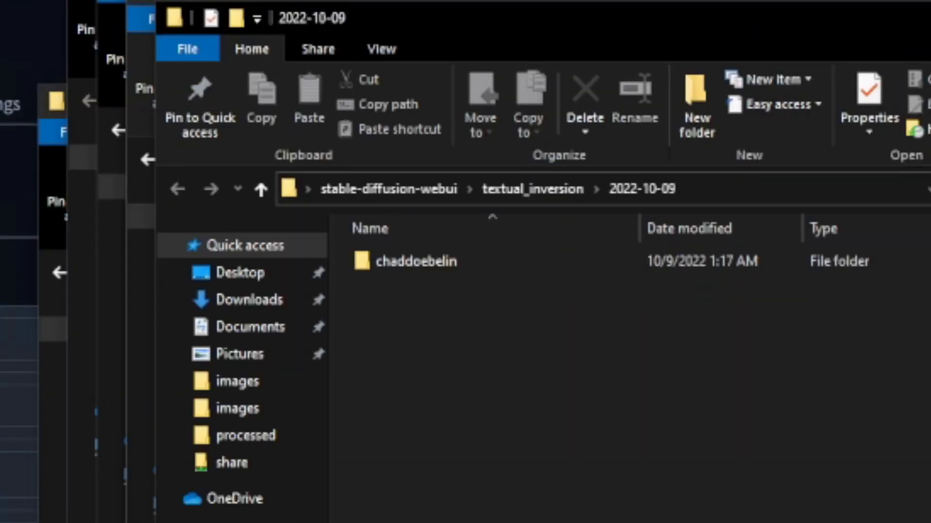
{"action": "double_click", "coordinate": [467, 261]}
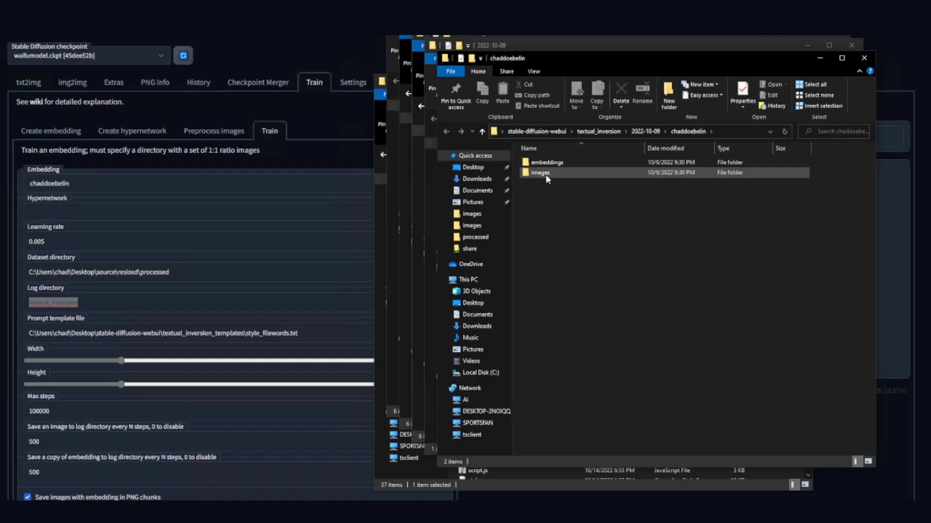
{"action": "double_click", "coordinate": [542, 173]}
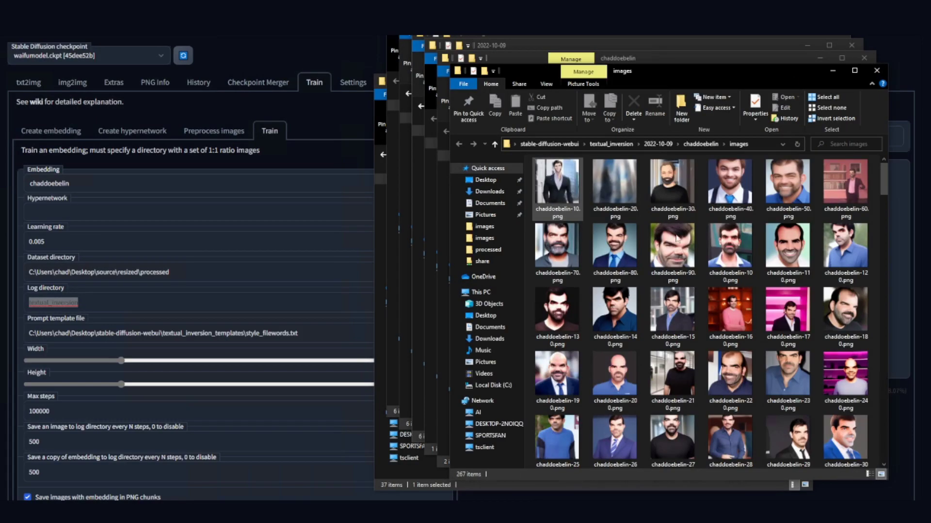
{"action": "scroll", "coordinate": [759, 312], "scroll_direction": "down", "scroll_amount": 4}
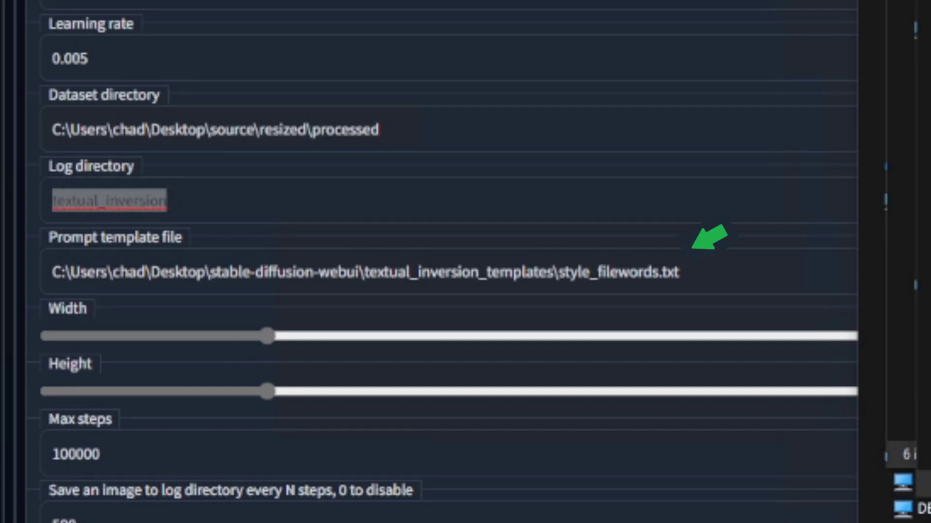
{"action": "double_click", "coordinate": [608, 272]}
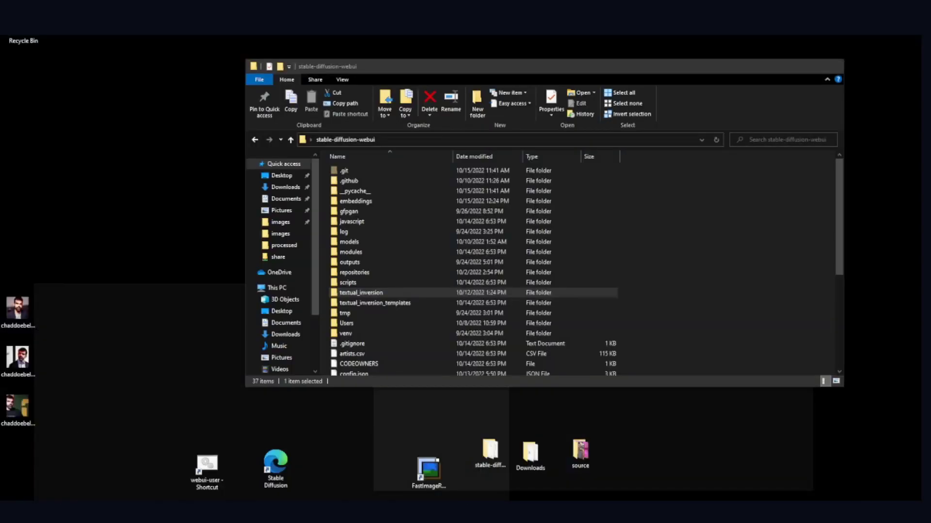
{"action": "left_click", "coordinate": [381, 472]}
{"action": "double_click", "coordinate": [398, 304]}
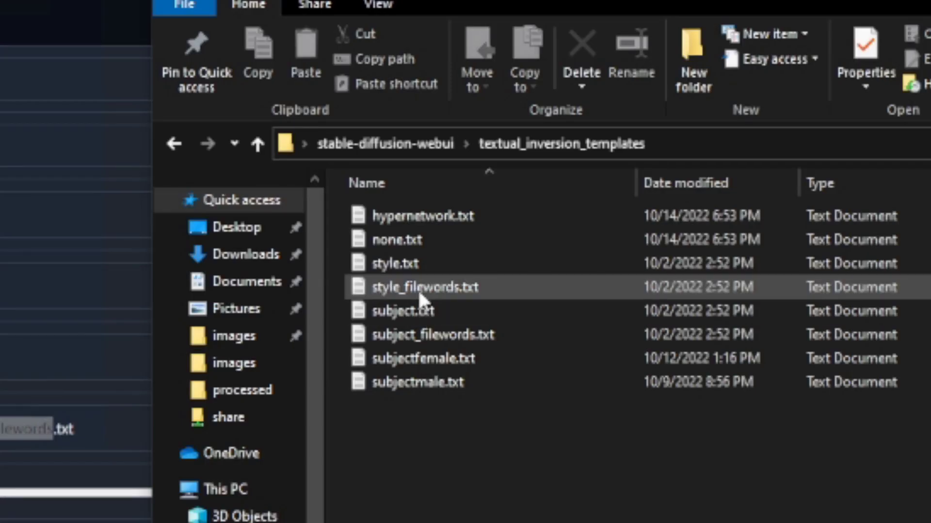
Review style_filewords.txt's prompt lines and its [name] and [filewords] placeholders against the image captions.
{"action": "double_click", "coordinate": [418, 289]}
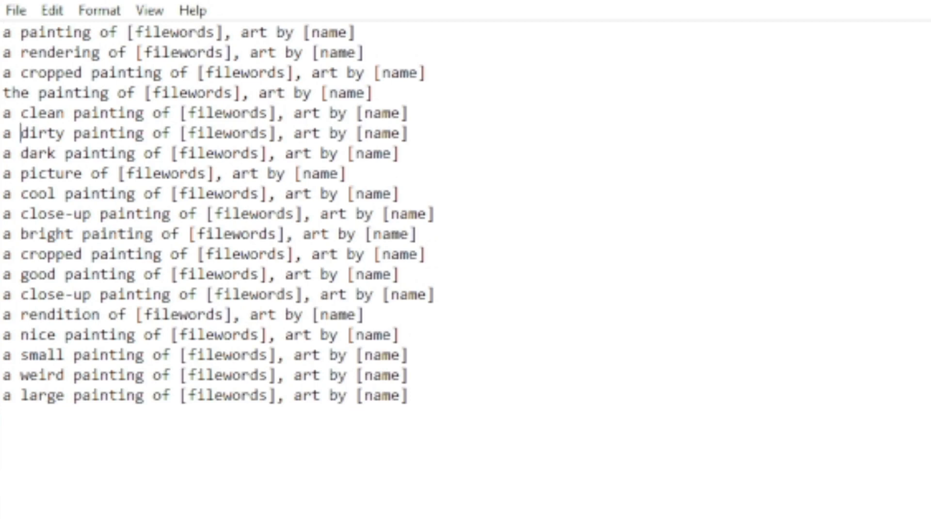
{"action": "mouse_move", "coordinate": [21, 133]}
{"action": "left_mouse_down"}
{"action": "mouse_move", "coordinate": [137, 113]}
{"action": "mouse_move", "coordinate": [144, 133]}
{"action": "left_mouse_up"}
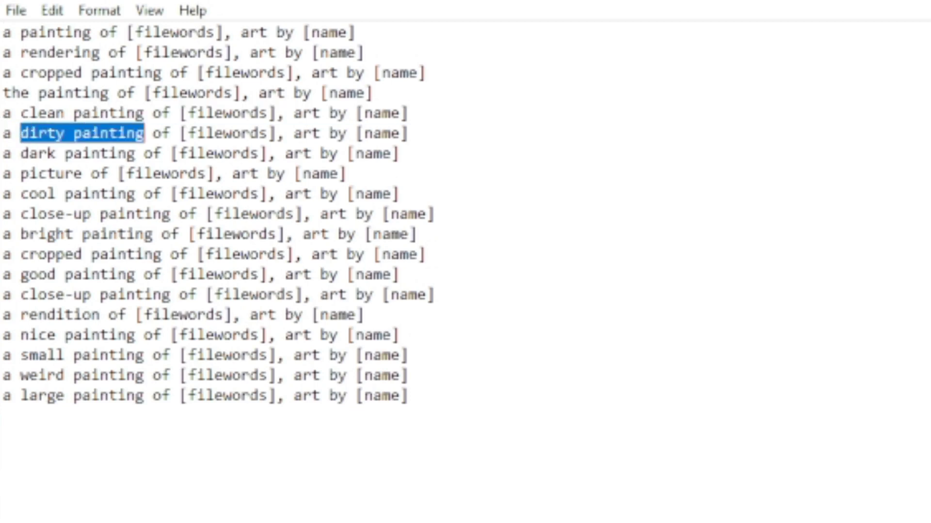
{"action": "mouse_move", "coordinate": [410, 395]}
{"action": "left_mouse_down"}
{"action": "mouse_move", "coordinate": [3, 295]}
{"action": "mouse_move", "coordinate": [3, 32]}
{"action": "left_mouse_up"}
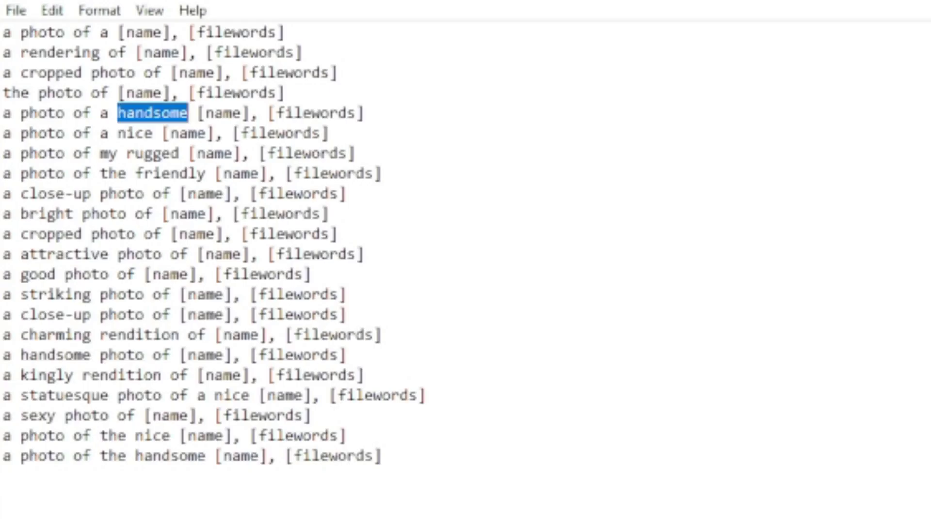
{"action": "left_click_drag", "start_coordinate": [135, 153], "coordinate": [179, 153]}
{"action": "left_click_drag", "start_coordinate": [136, 174], "coordinate": [206, 173]}
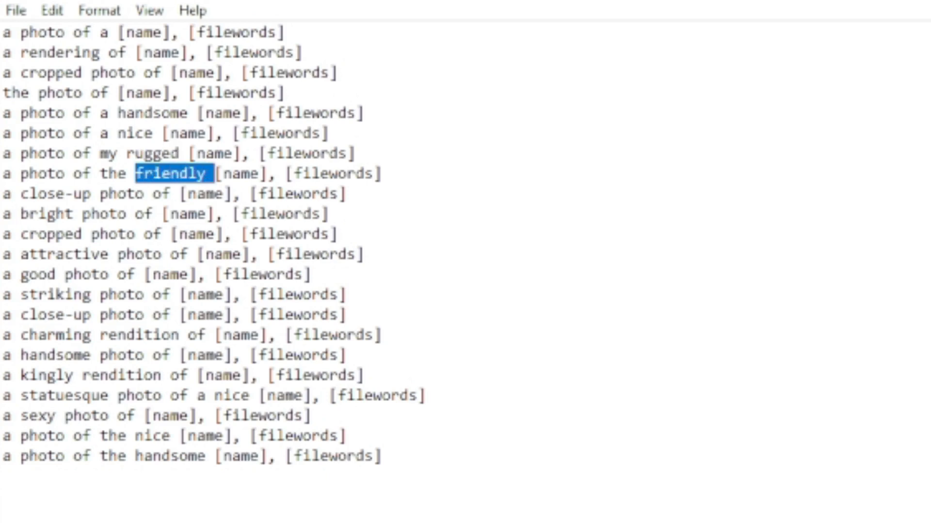
{"action": "left_click", "coordinate": [347, 436]}
{"action": "left_click_drag", "start_coordinate": [215, 456], "coordinate": [250, 457]}
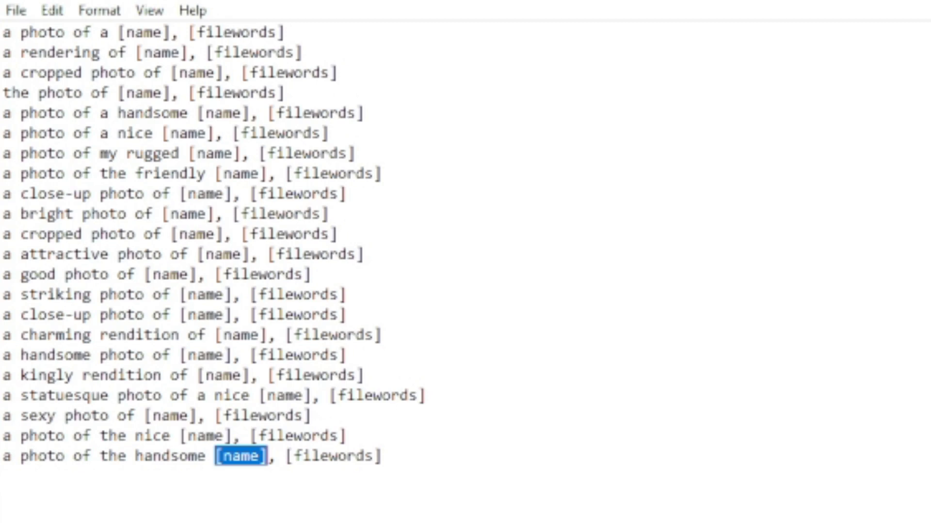
{"action": "left_click_drag", "start_coordinate": [382, 456], "coordinate": [294, 456]}
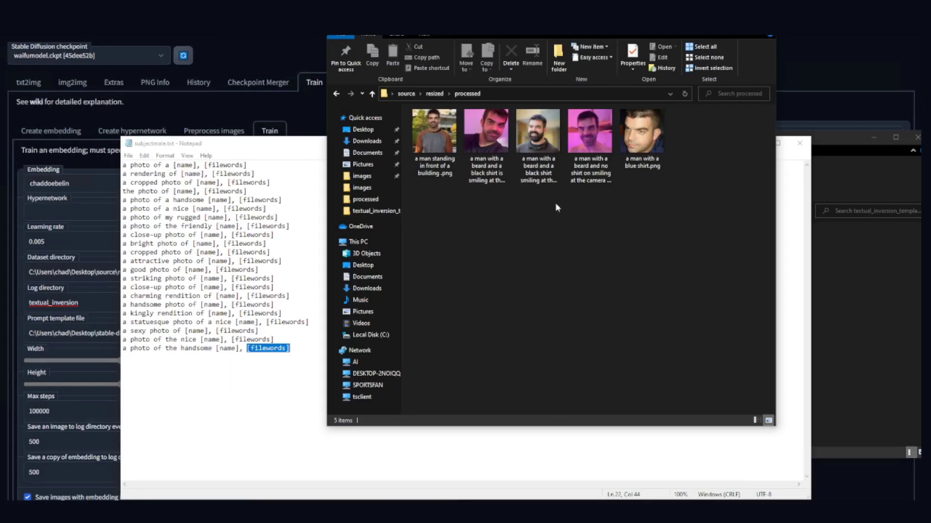
{"action": "left_click", "coordinate": [425, 170]}
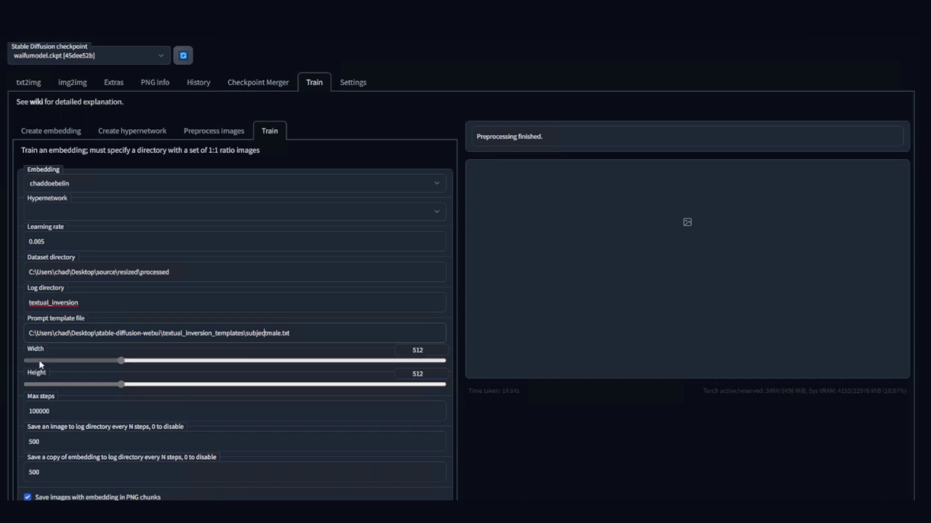
Set Max steps 1000, image save interval 10, embedding copy interval 100, and start training.
{"action": "left_click_drag", "start_coordinate": [63, 411], "coordinate": [2, 412]}
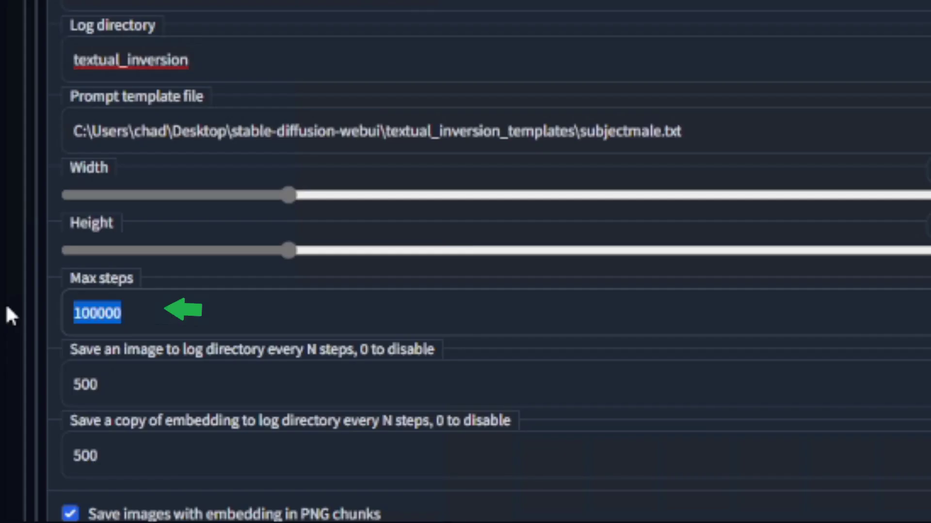
{"action": "type", "text": "1000"}
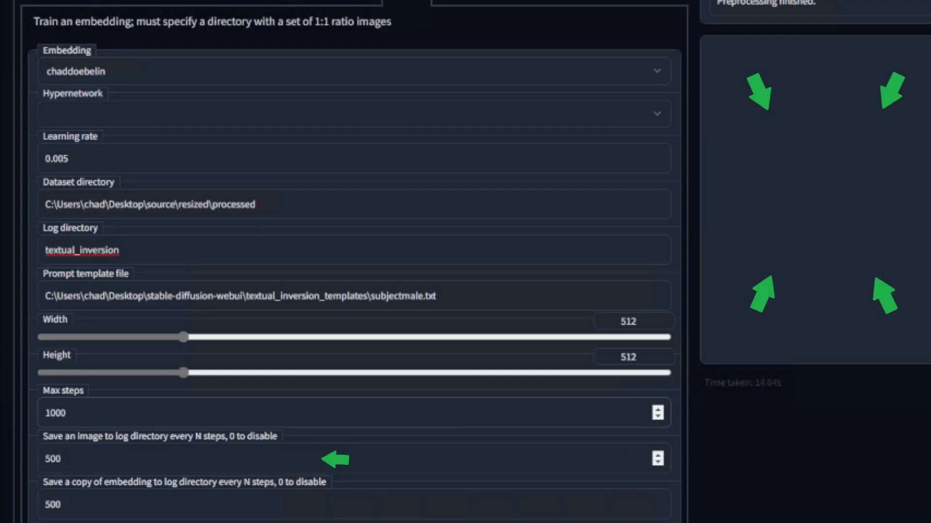
{"action": "left_click_drag", "start_coordinate": [61, 459], "coordinate": [48, 459]}
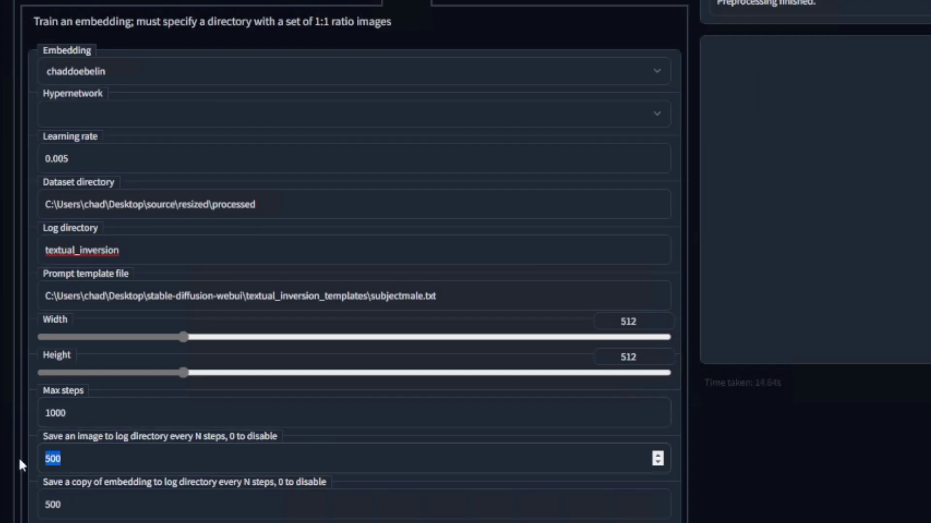
{"action": "type", "text": "10"}
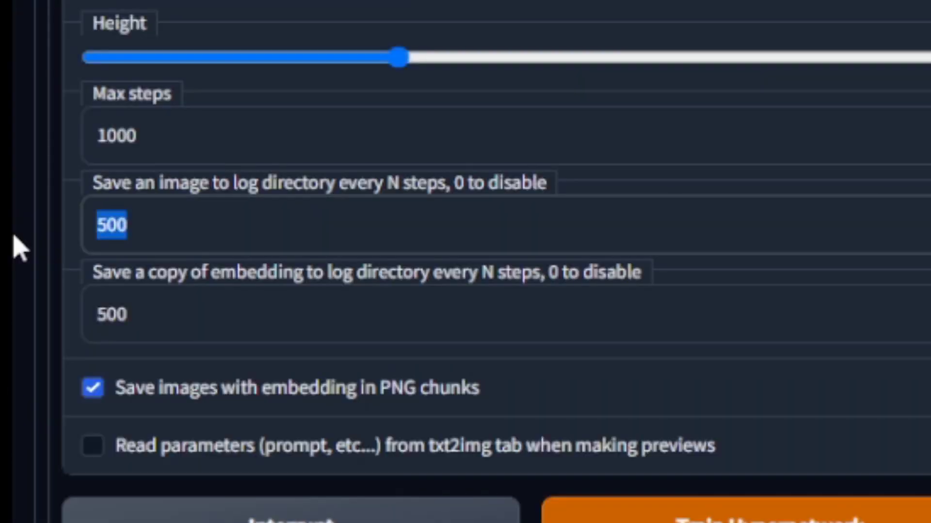
{"action": "type", "text": "0"}
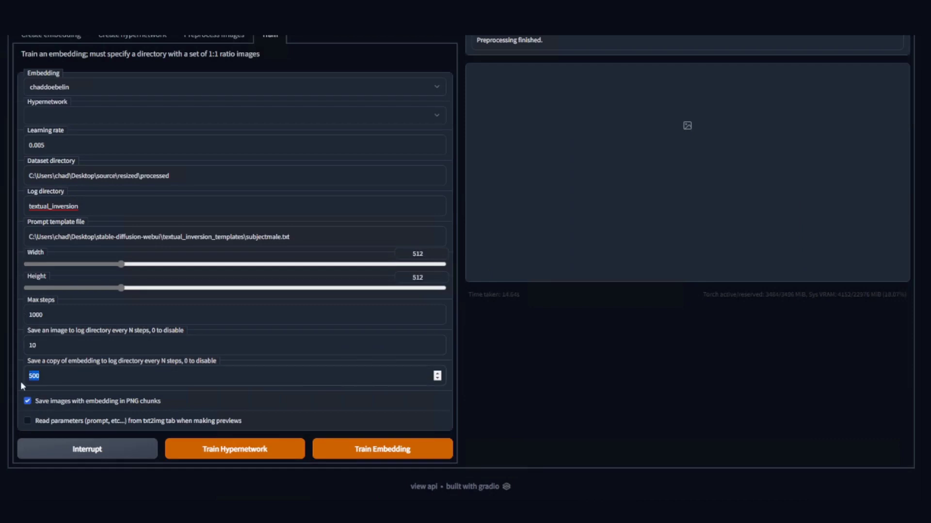
{"action": "type", "text": "100"}
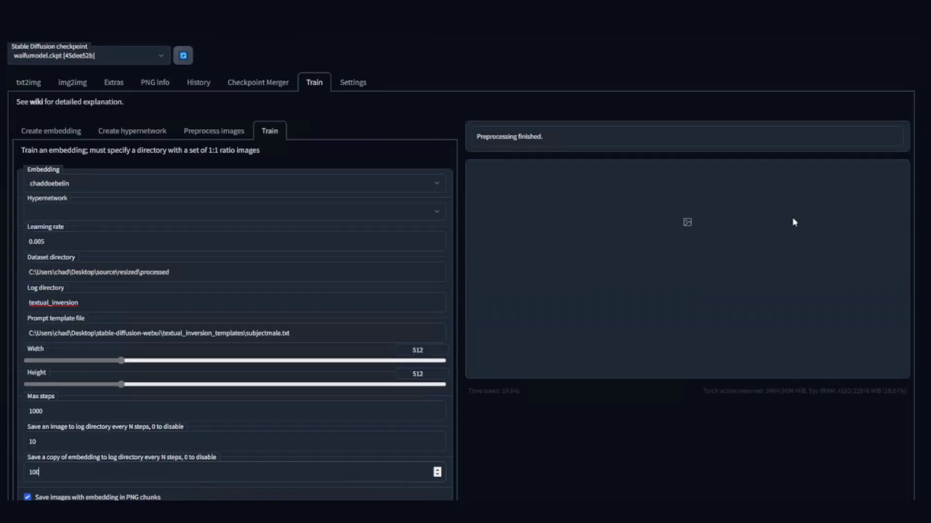
{"action": "scroll", "coordinate": [624, 322], "scroll_direction": "down", "scroll_amount": 2}
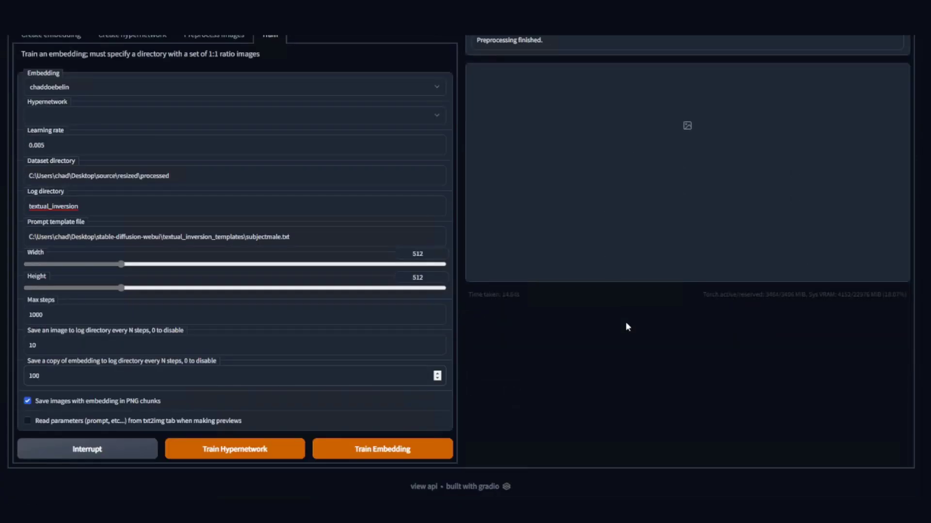
{"action": "left_click", "coordinate": [405, 450]}
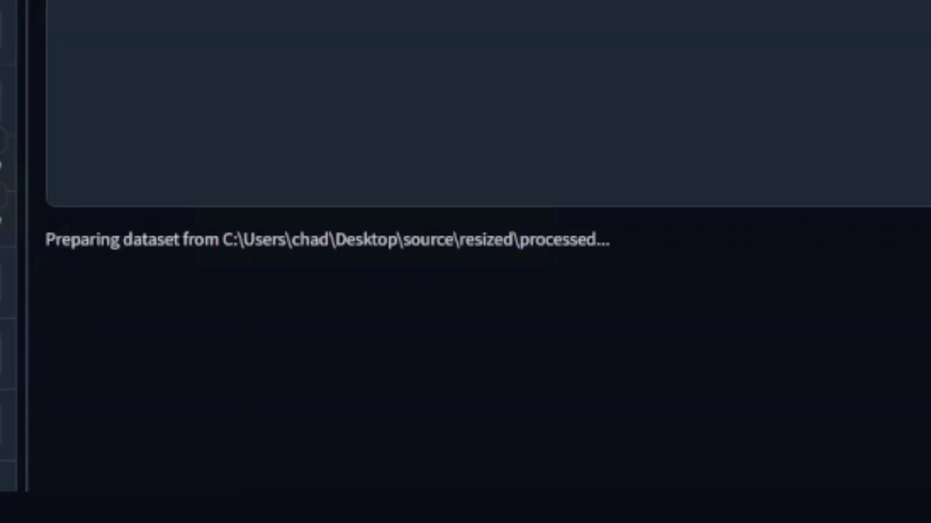
Check the training status and last prompt, then move to txt2img once training finishes.
{"action": "left_click_drag", "start_coordinate": [47, 240], "coordinate": [603, 240]}
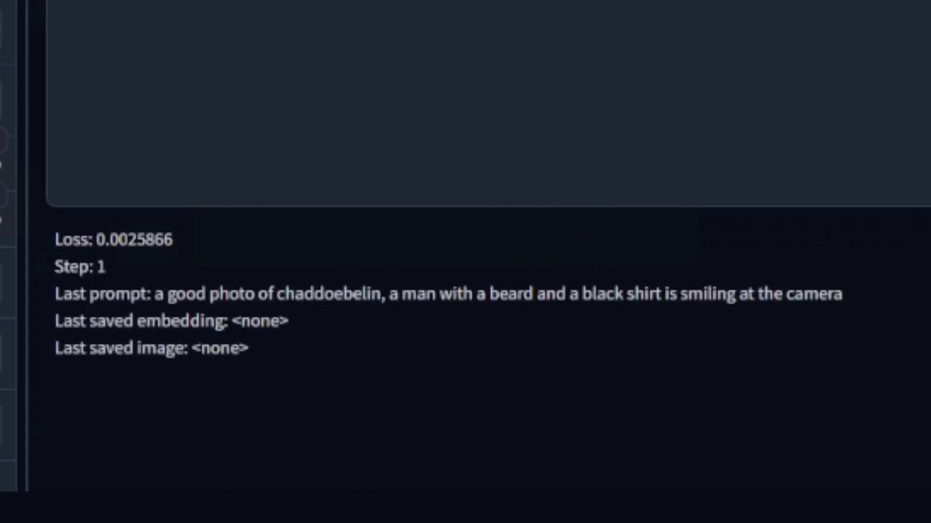
{"action": "left_click_drag", "start_coordinate": [165, 294], "coordinate": [832, 295]}
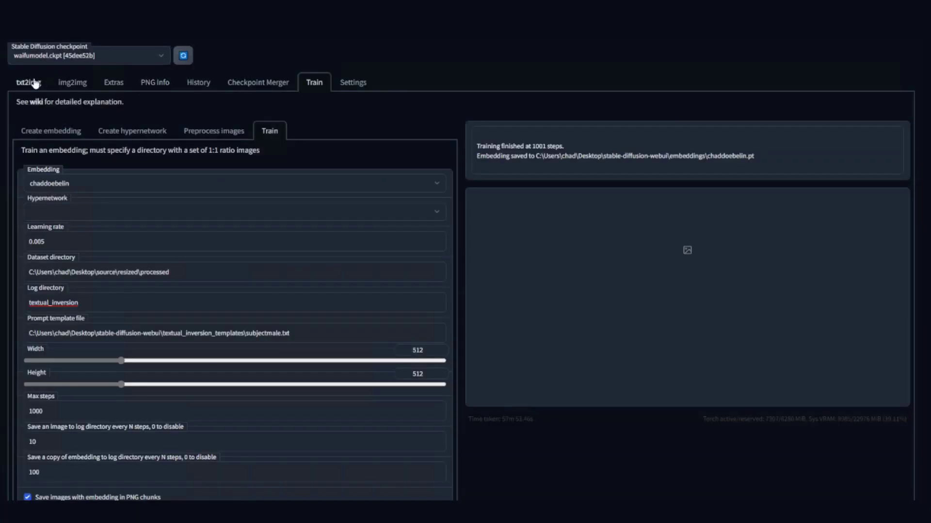
{"action": "left_click", "coordinate": [34, 83]}
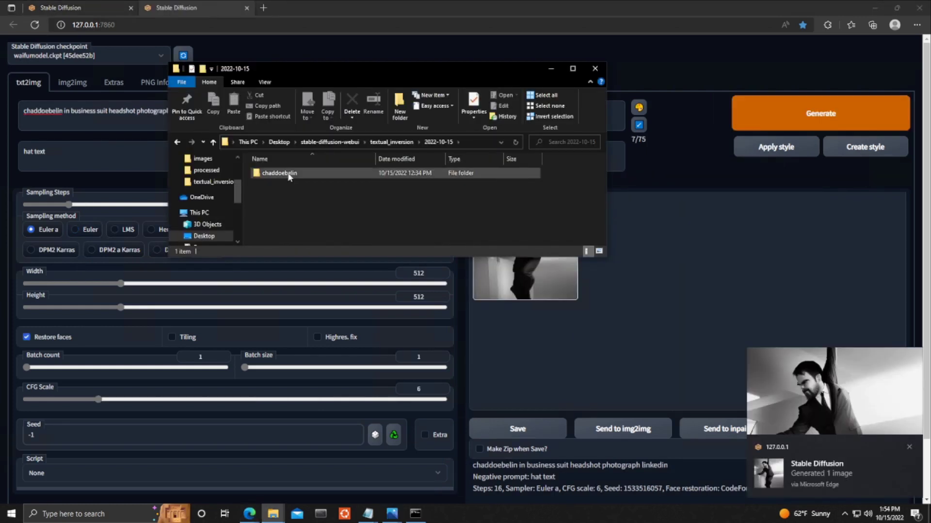
{"action": "double_click", "coordinate": [289, 175]}
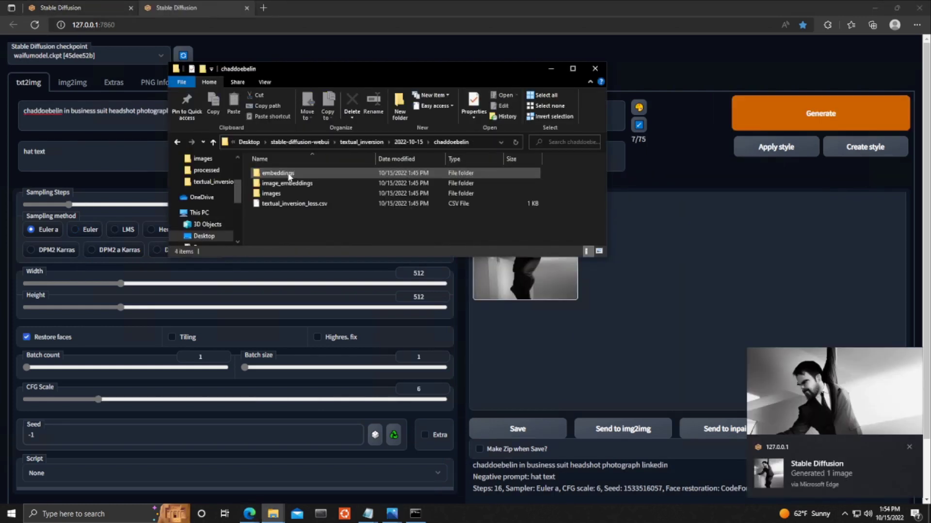
{"action": "left_click", "coordinate": [316, 195]}
{"action": "double_click", "coordinate": [316, 194]}
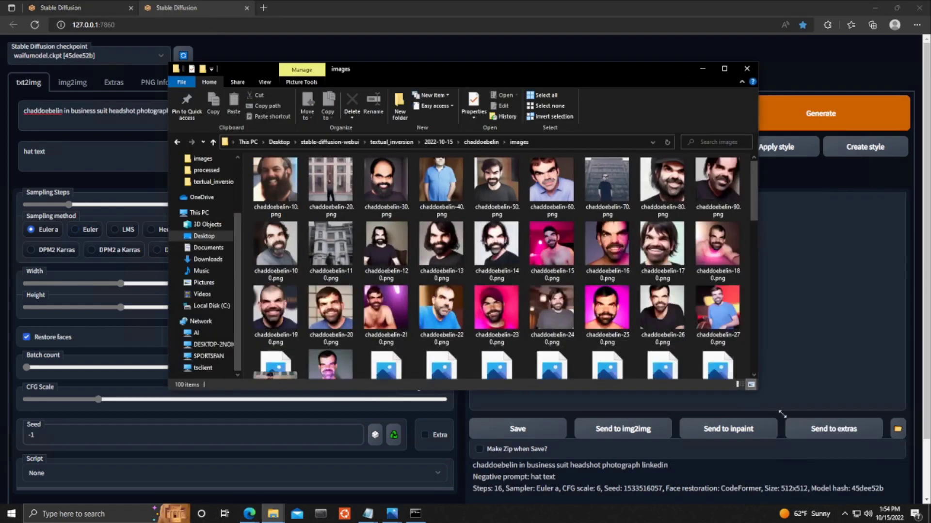
{"action": "left_click", "coordinate": [514, 291]}
{"action": "left_click", "coordinate": [411, 329]}
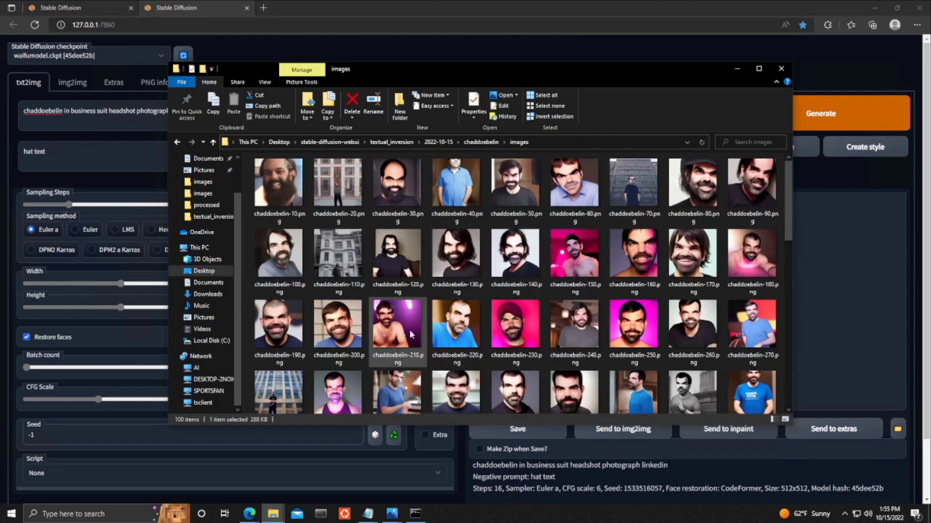
{"action": "left_click", "coordinate": [594, 330]}
{"action": "scroll", "coordinate": [594, 329], "scroll_direction": "down", "scroll_amount": 2}
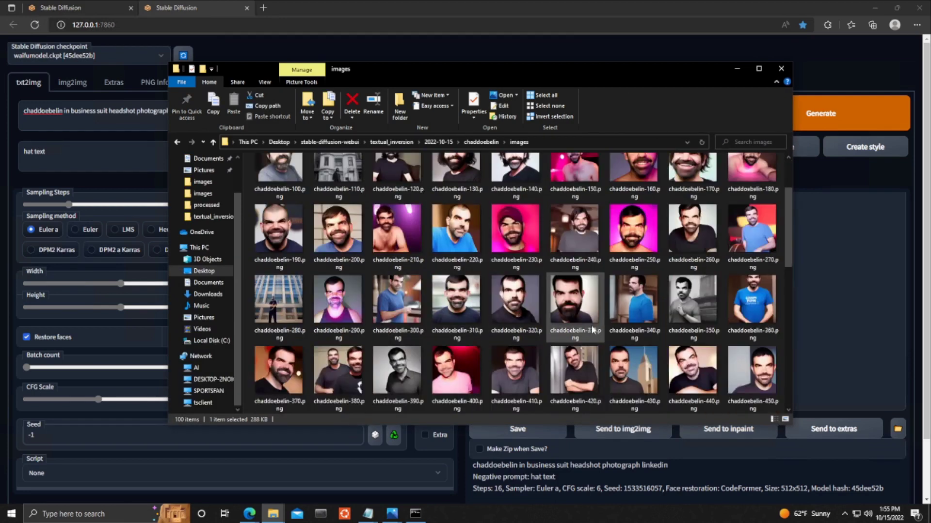
{"action": "scroll", "coordinate": [494, 327], "scroll_direction": "down", "scroll_amount": 3}
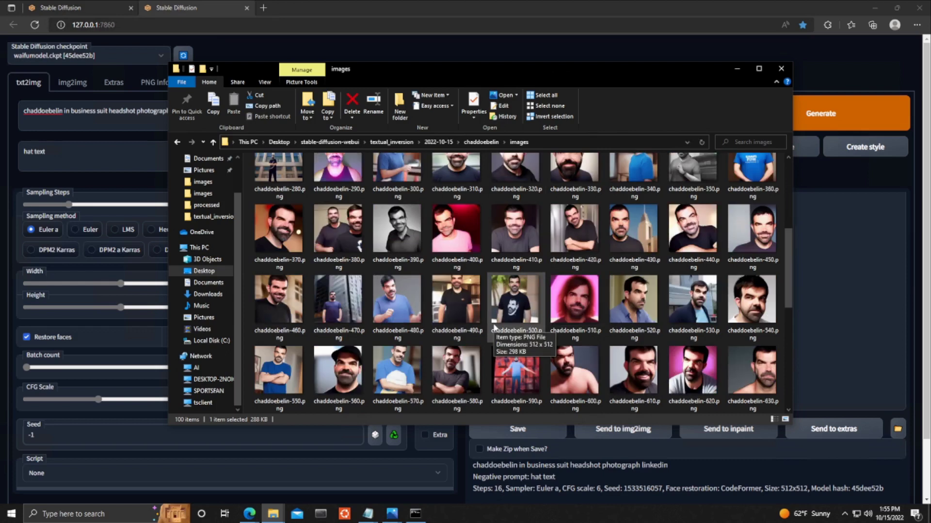
{"action": "scroll", "coordinate": [495, 327], "scroll_direction": "down", "scroll_amount": 3}
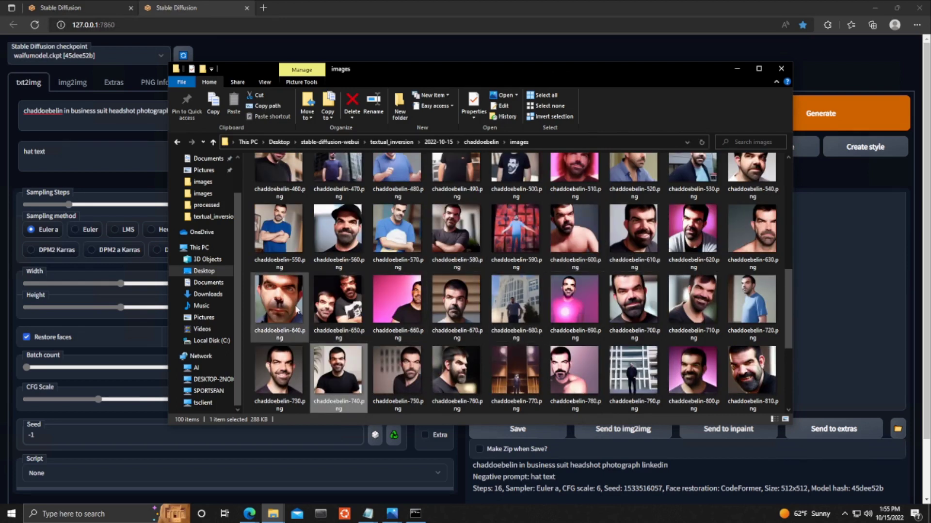
Open the step checkpoint embeddings folder and open stable-diffusion-webui in a second window.
{"action": "left_click", "coordinate": [480, 142]}
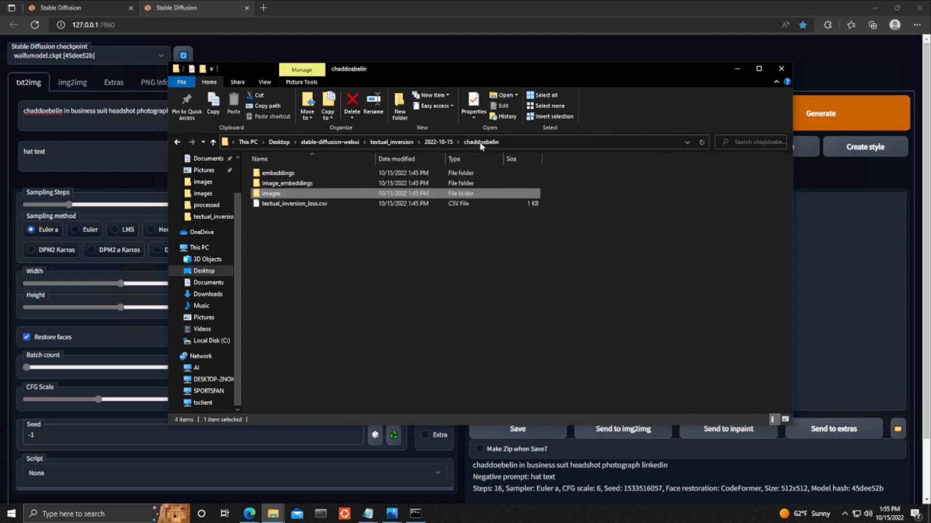
{"action": "double_click", "coordinate": [294, 175]}
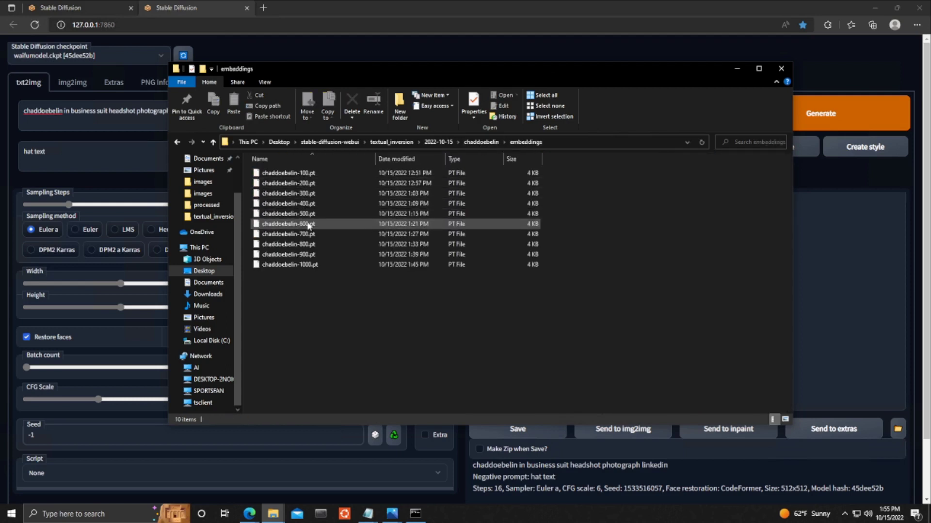
{"action": "middle_click", "coordinate": [330, 142]}
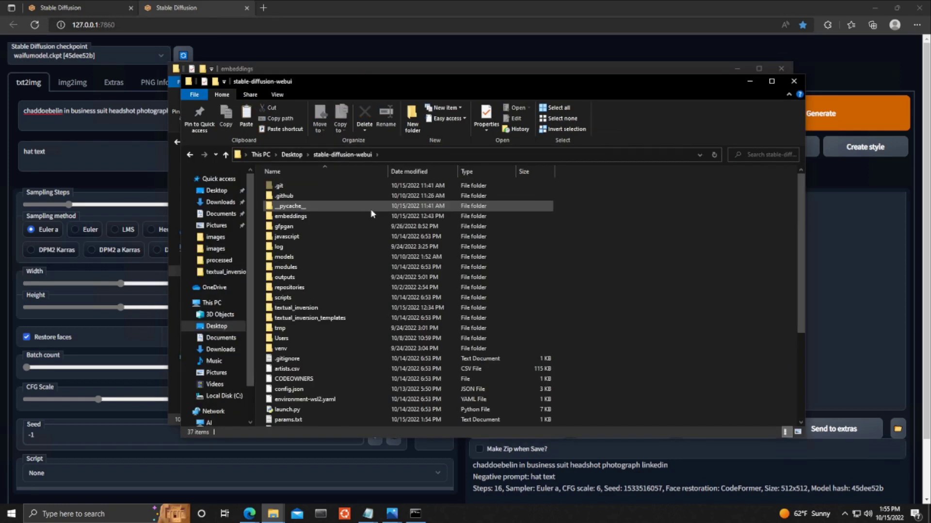
{"action": "double_click", "coordinate": [337, 215]}
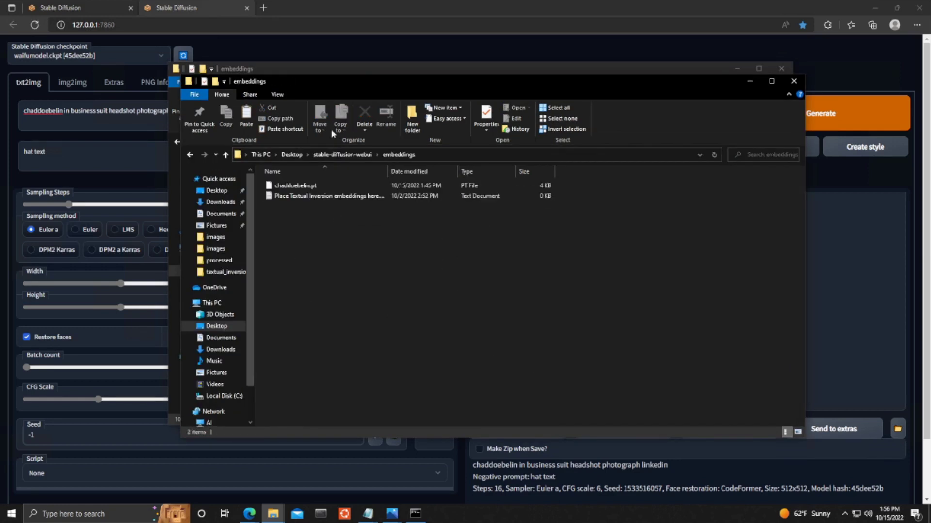
{"action": "left_click_drag", "start_coordinate": [309, 83], "coordinate": [544, 109]}
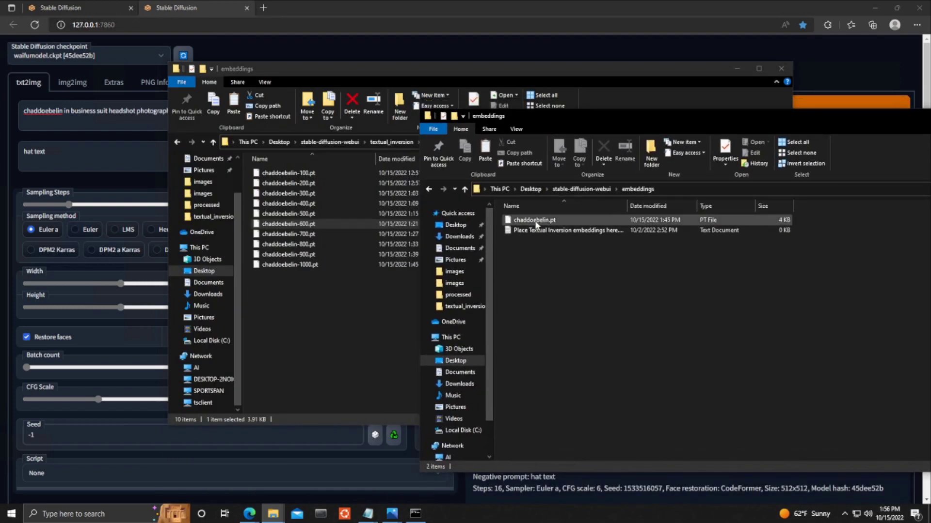
{"action": "right_click", "coordinate": [537, 224]}
{"action": "left_click", "coordinate": [573, 372]}
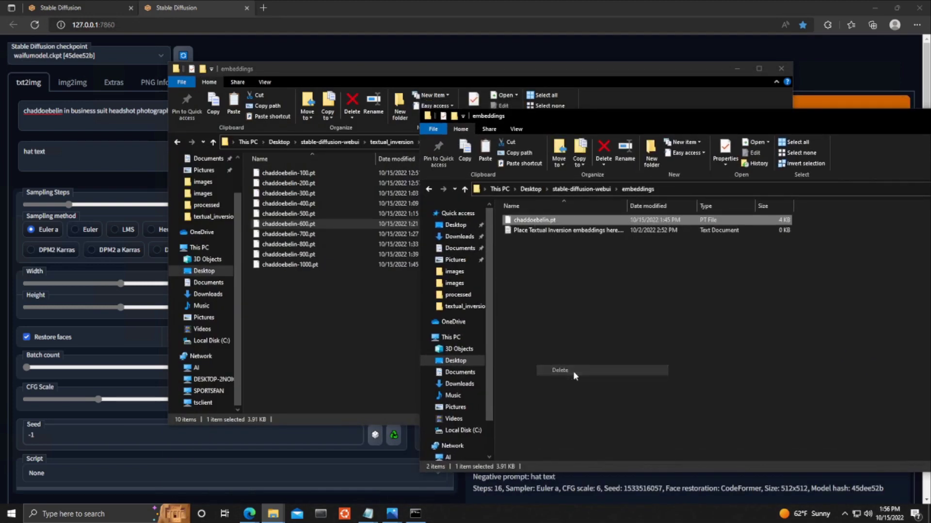
{"action": "left_click", "coordinate": [332, 336]}
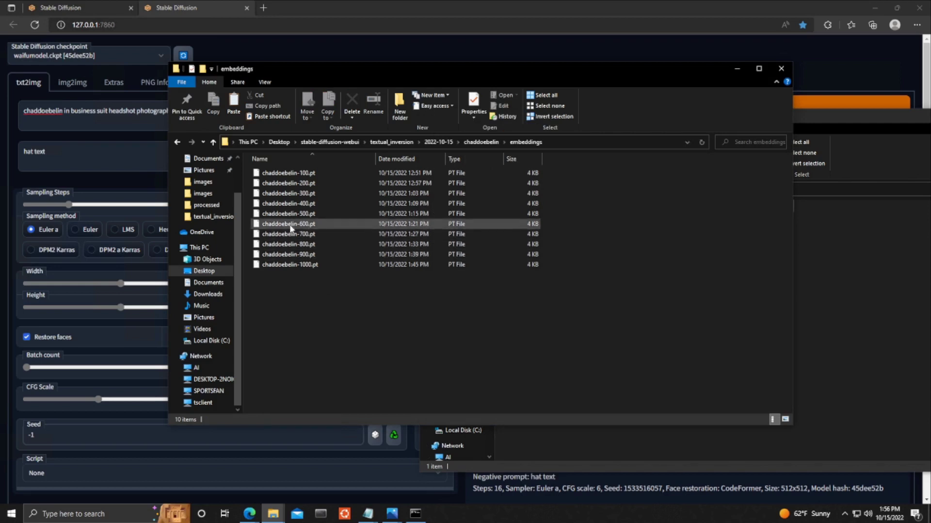
{"action": "left_click_drag", "start_coordinate": [290, 225], "coordinate": [758, 318]}
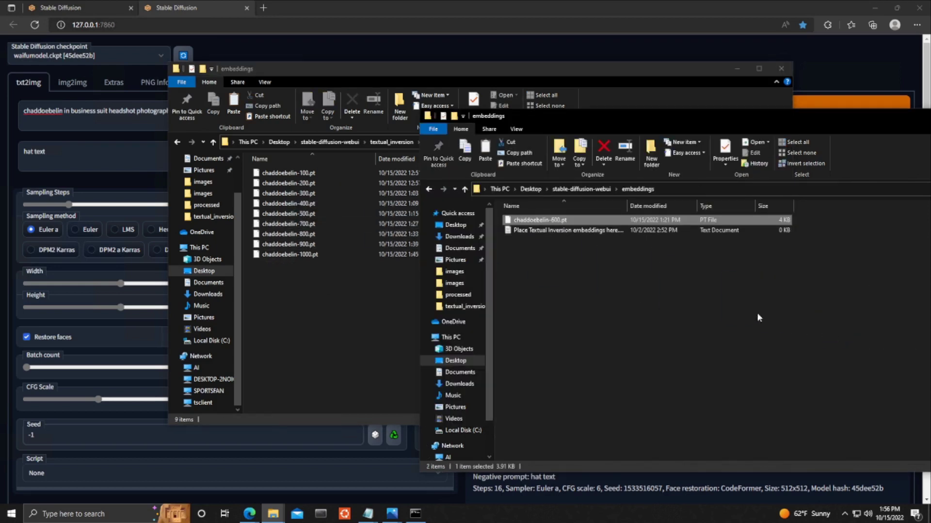
{"action": "right_click", "coordinate": [555, 222]}
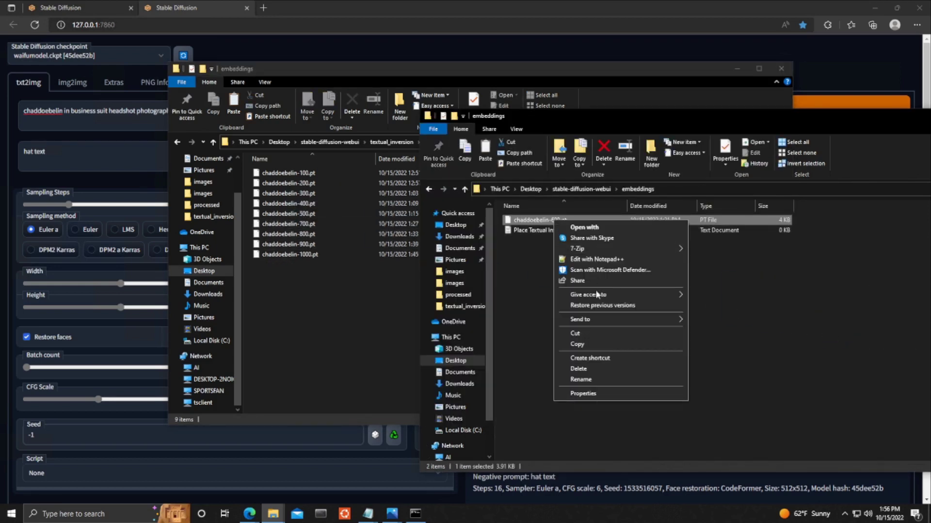
{"action": "left_click", "coordinate": [601, 376]}
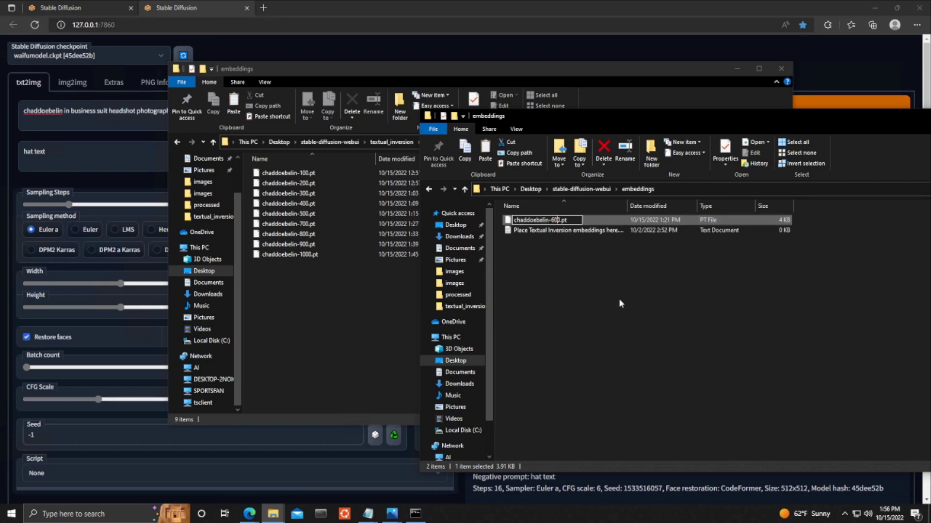
{"action": "key", "text": "BackSpace"}
{"action": "key", "text": "BackSpace"}
{"action": "key", "text": "Delete"}
{"action": "key", "text": "Delete"}
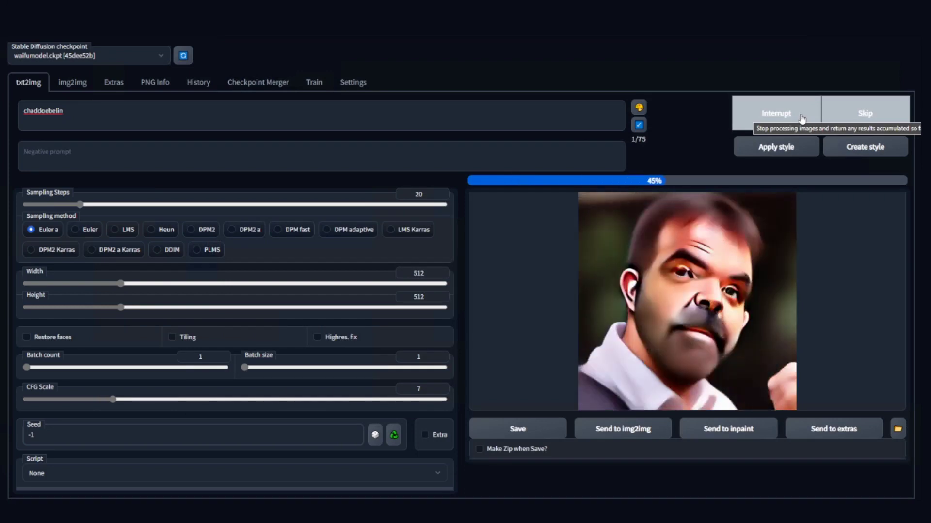
Generate from the prompt 'in business suit headshot photograph linkedin' with 16 sampling steps.
{"action": "type", "text": "in business suit"}
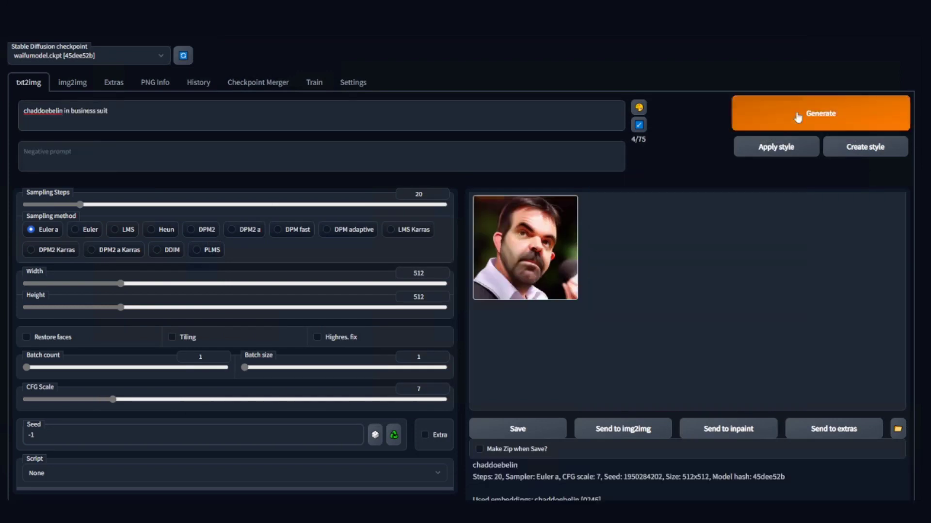
{"action": "key", "text": "ctrl+Return"}
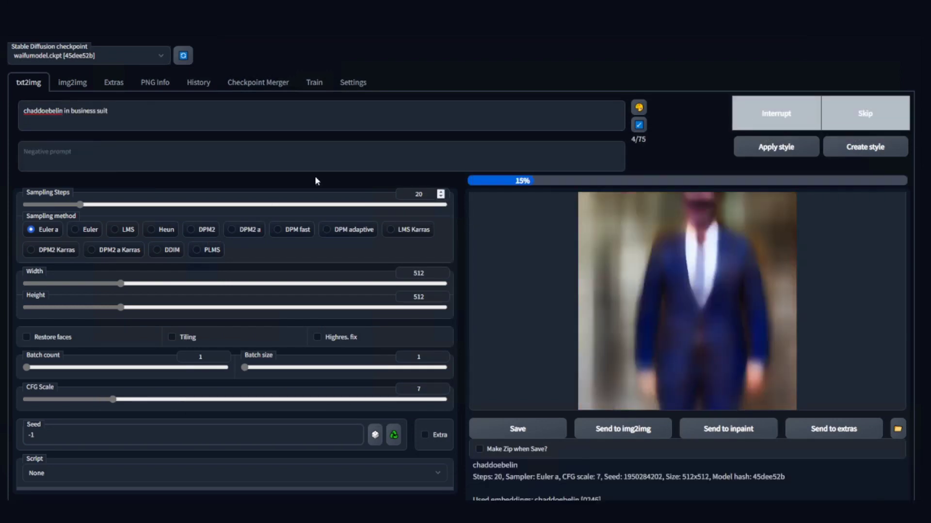
{"action": "type", "text": "headshot photograph linkedin"}
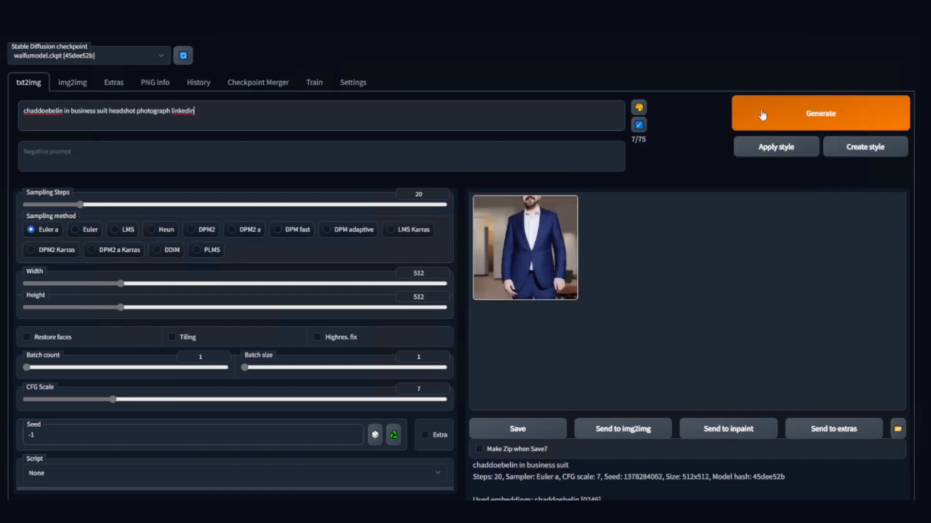
{"action": "left_click", "coordinate": [762, 114]}
{"action": "left_click", "coordinate": [65, 205]}
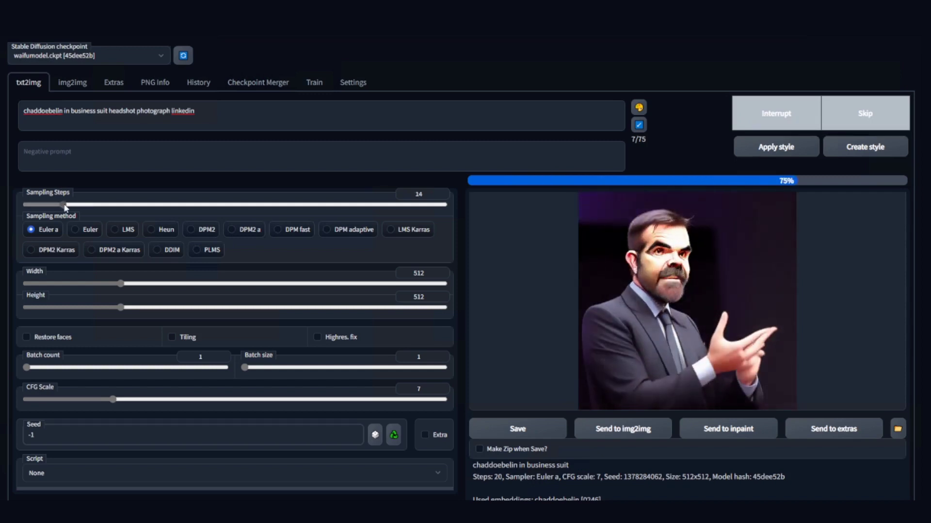
{"action": "left_click_drag", "start_coordinate": [65, 204], "coordinate": [68, 204]}
{"action": "left_click", "coordinate": [756, 119]}
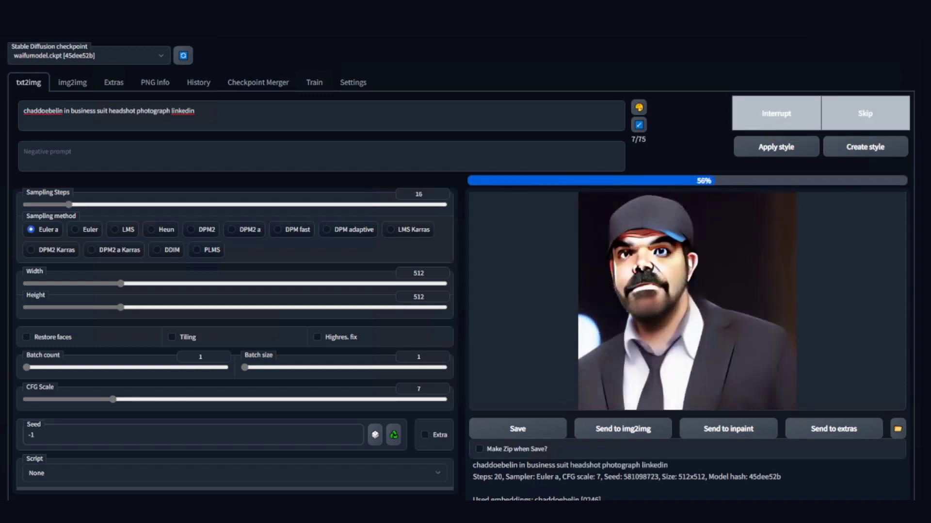
Add the negative prompt 'hat text', enable Restore faces, and regenerate.
{"action": "type", "text": "hat"}
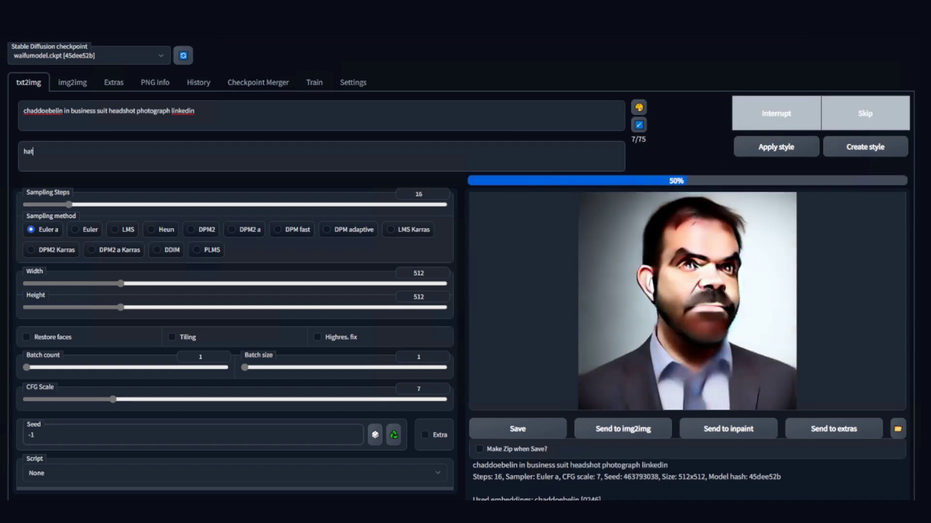
{"action": "left_click", "coordinate": [26, 337]}
{"action": "left_click", "coordinate": [193, 111]}
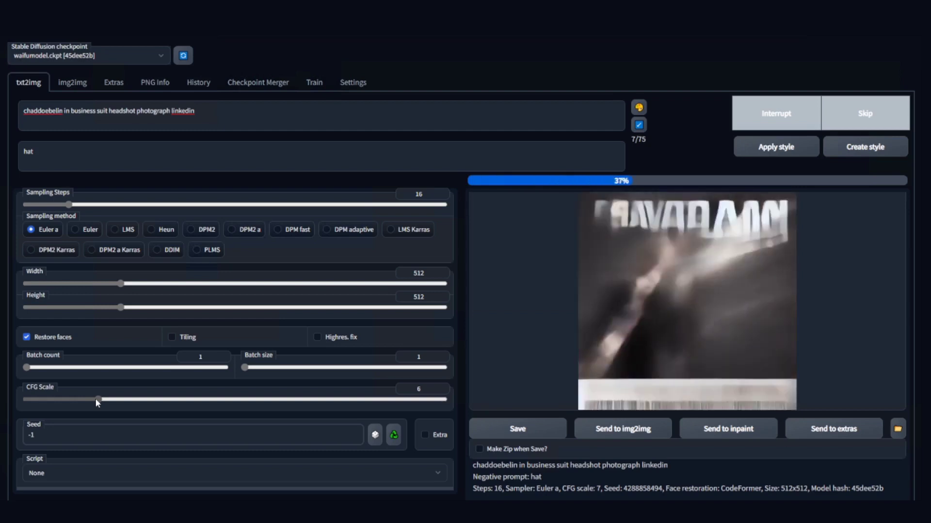
{"action": "left_click", "coordinate": [46, 151]}
{"action": "type", "text": "text"}
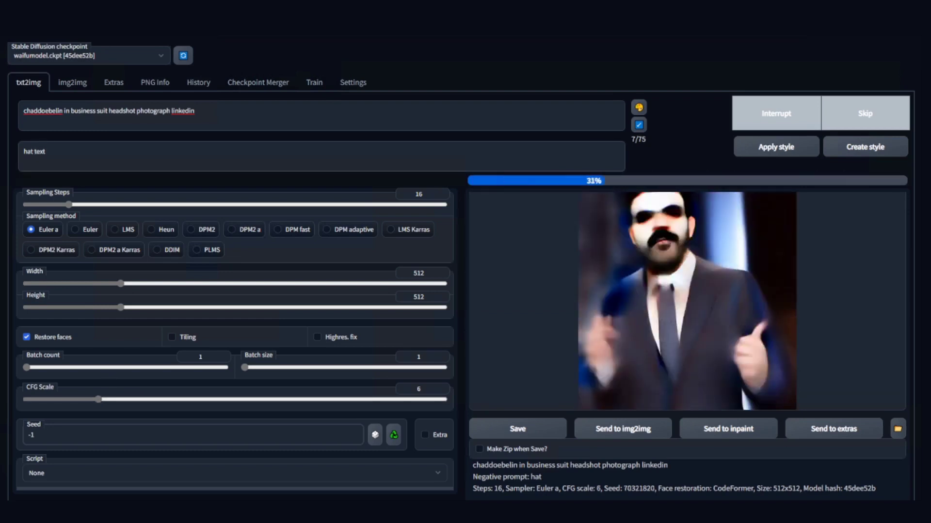
{"action": "key", "text": "shift+Tab"}
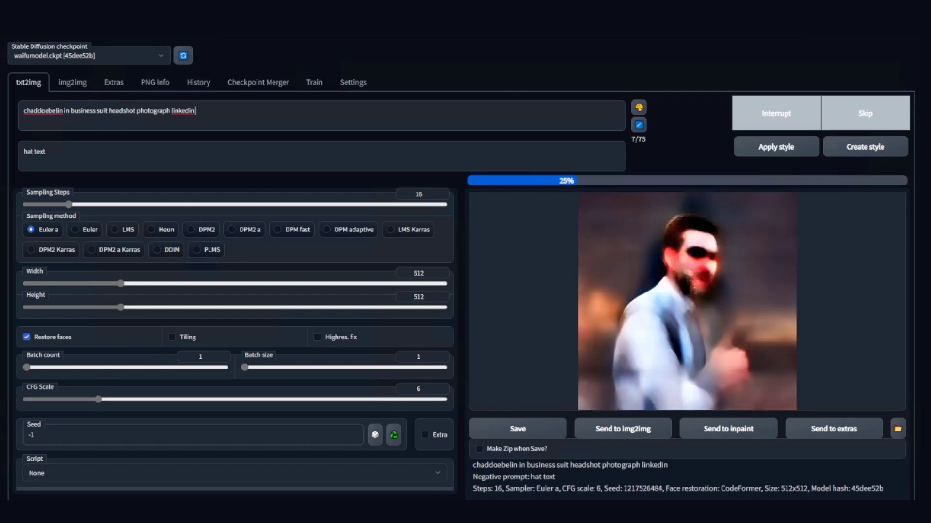